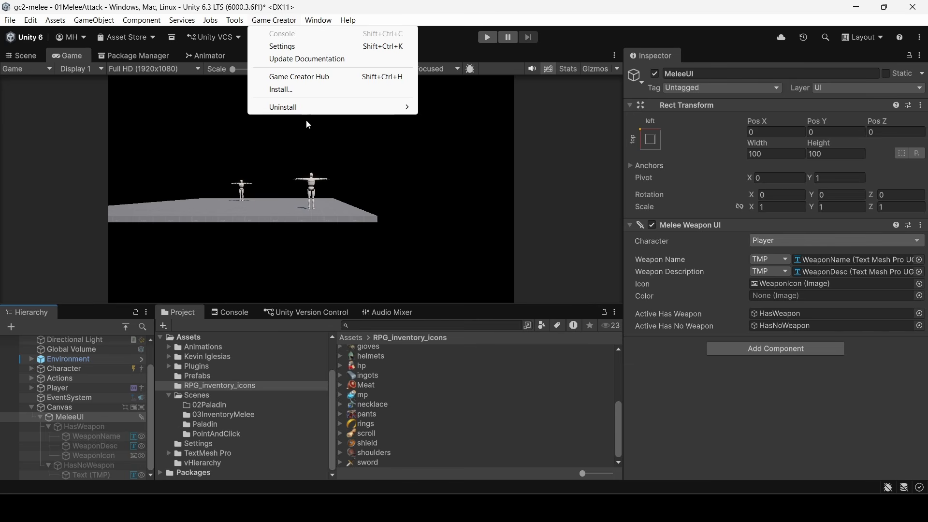
Check which Game Creator modules are available to uninstall in the project
{"action": "mouse_move", "coordinate": [338, 107]}
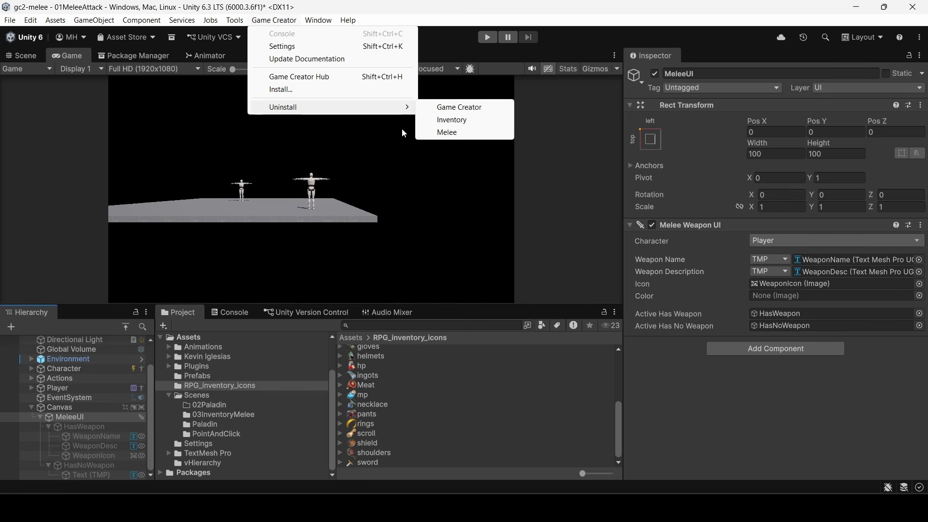
{"action": "left_click", "coordinate": [225, 158]}
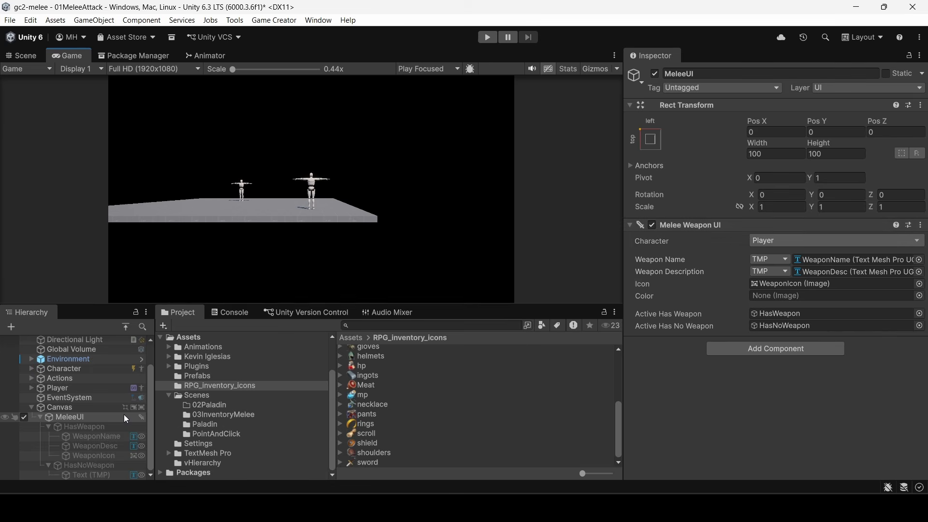
Locate Melee Weapon UI among the Game Creator UI components that can be added to MeleeUI, without adding it
{"action": "left_click", "coordinate": [63, 407]}
{"action": "left_click", "coordinate": [68, 415]}
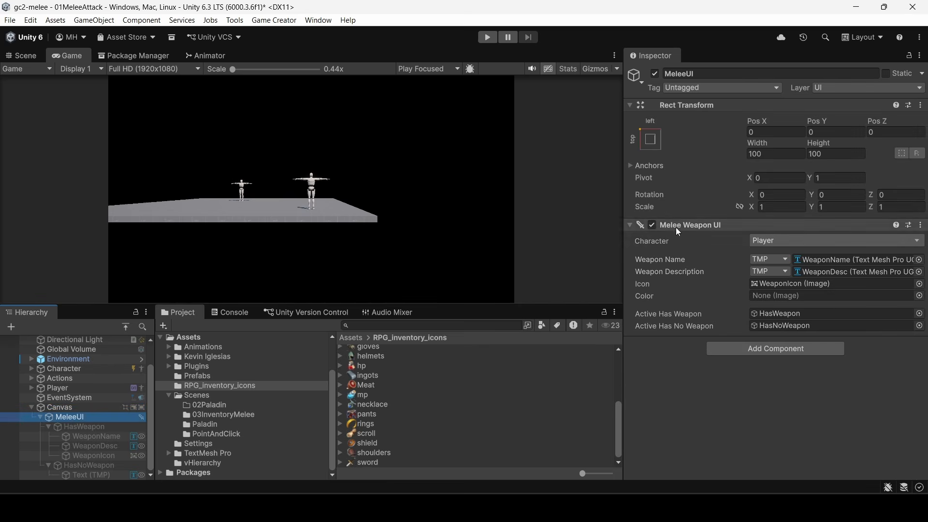
{"action": "left_click", "coordinate": [743, 348]}
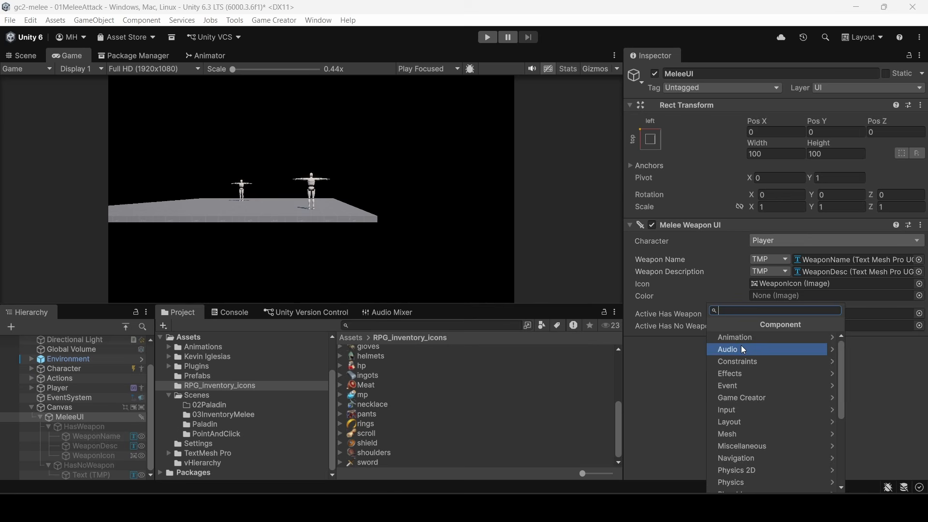
{"action": "left_click", "coordinate": [740, 398]}
{"action": "left_click", "coordinate": [738, 398]}
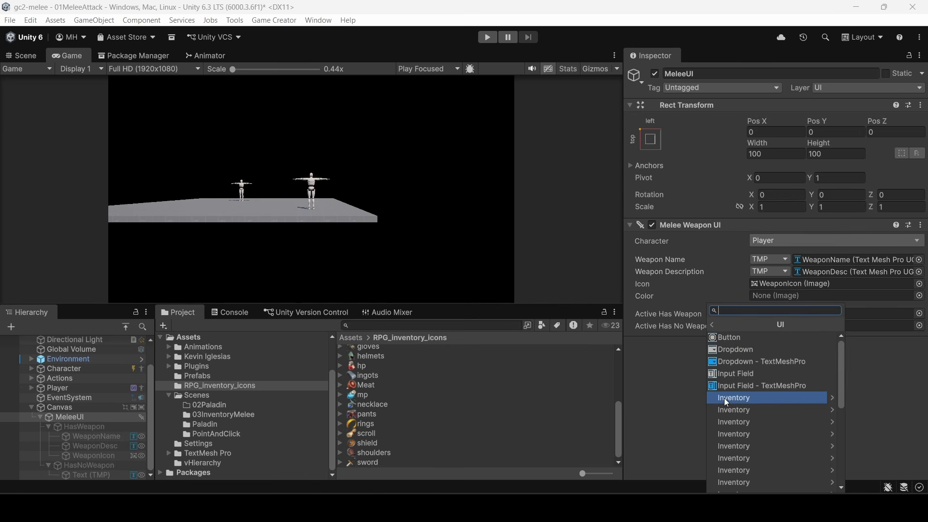
{"action": "scroll", "coordinate": [739, 442], "scroll_direction": "down", "scroll_amount": 3}
{"action": "left_click", "coordinate": [733, 439]}
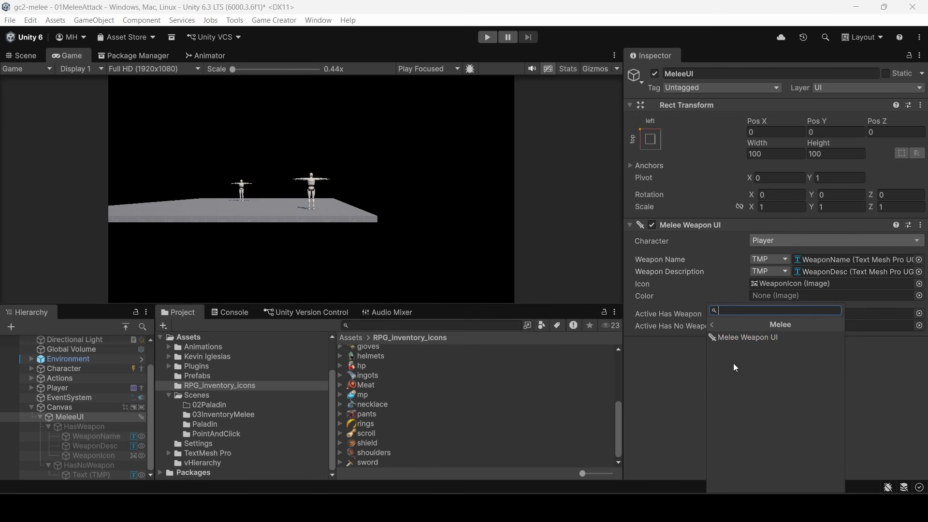
{"action": "left_click", "coordinate": [652, 361]}
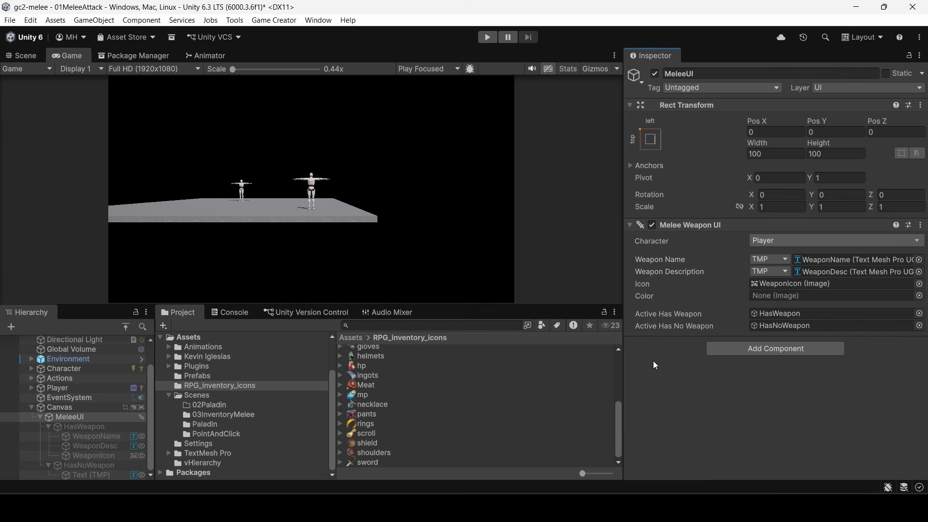
Review the Character source choices and the Weapon Name text type choices of the Melee Weapon UI component
{"action": "left_click", "coordinate": [770, 240]}
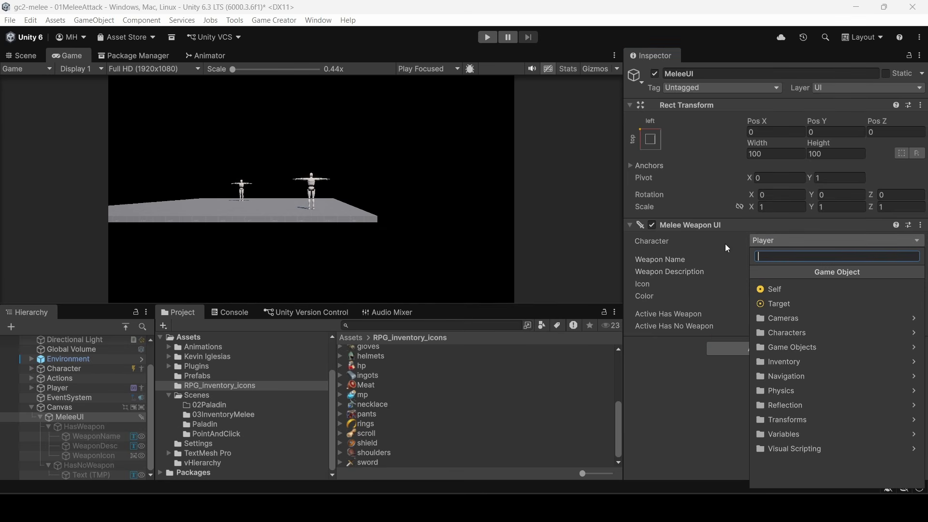
{"action": "left_click", "coordinate": [663, 409]}
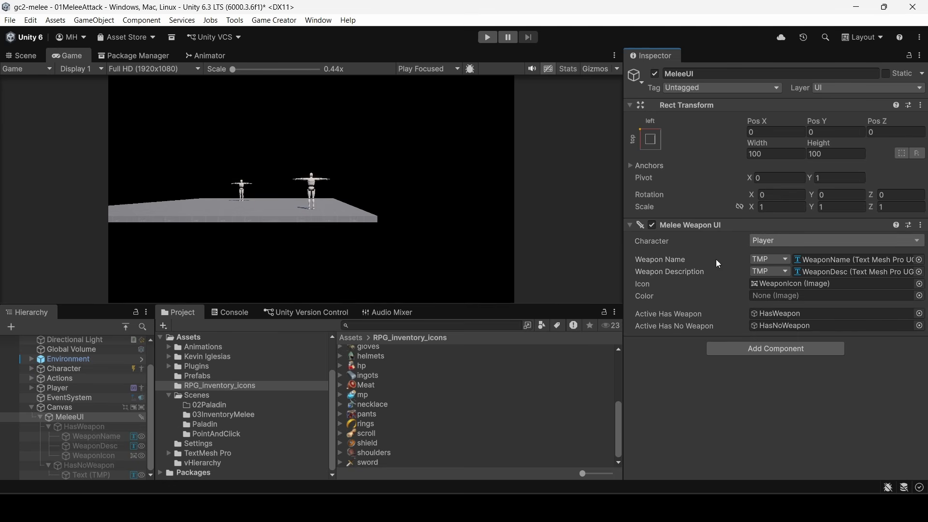
{"action": "left_click", "coordinate": [768, 258]}
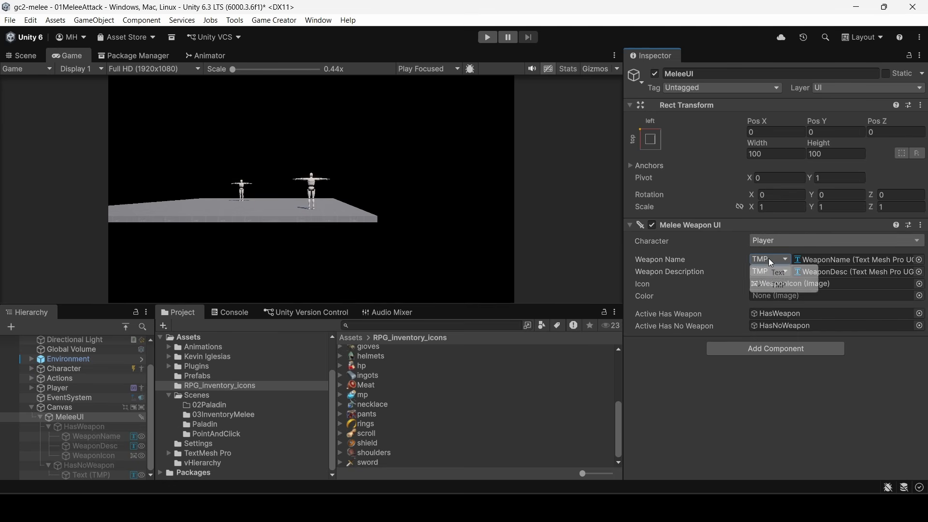
{"action": "left_click", "coordinate": [729, 257]}
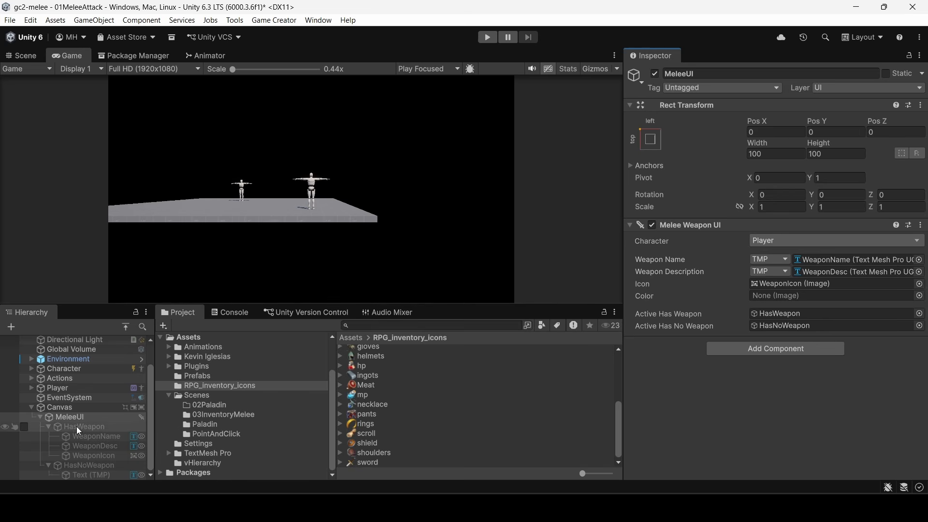
Activate the HasWeapon object and inspect its WeaponName, WeaponDesc and WeaponIcon children
{"action": "left_click", "coordinate": [24, 426]}
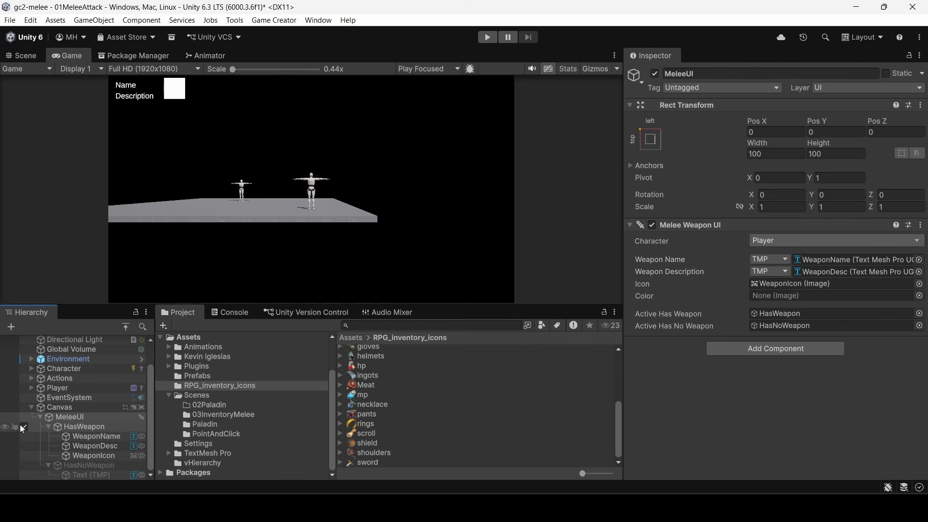
{"action": "left_click", "coordinate": [92, 436]}
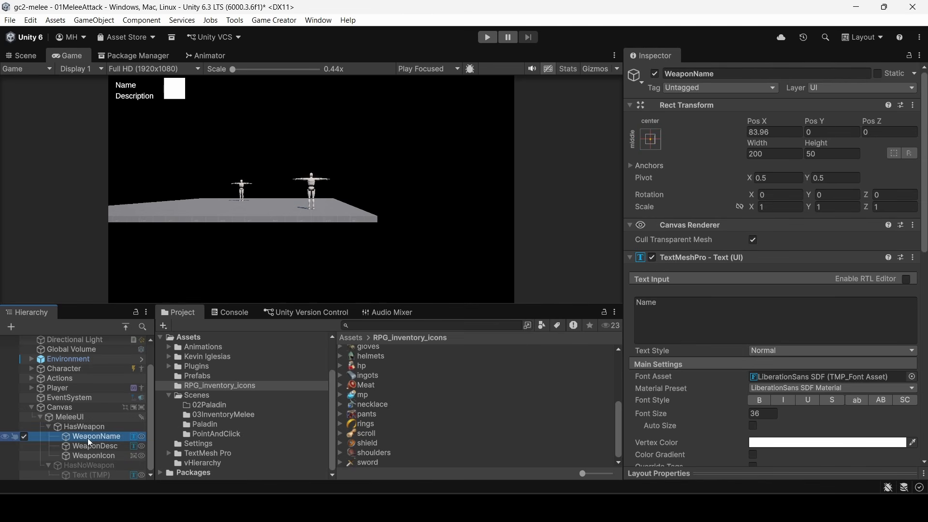
{"action": "scroll", "coordinate": [688, 261], "scroll_direction": "down", "scroll_amount": 3}
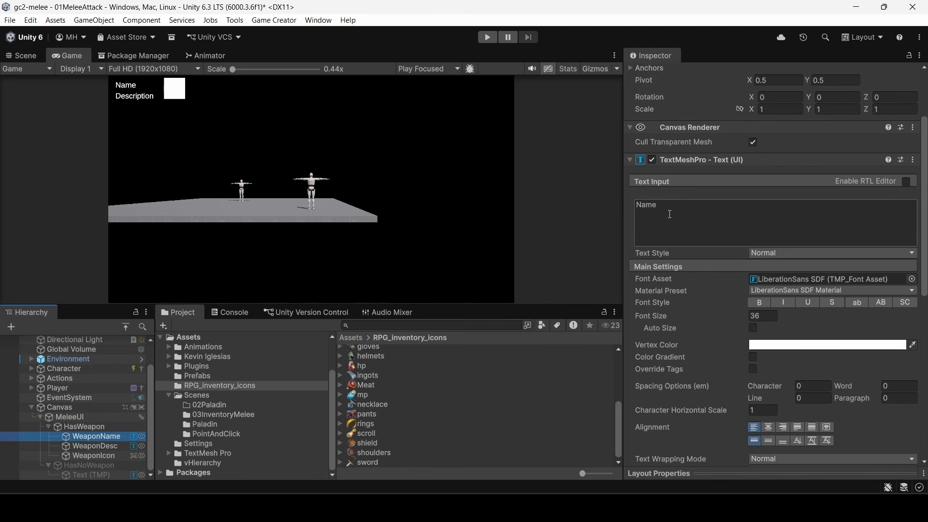
{"action": "left_click", "coordinate": [85, 445]}
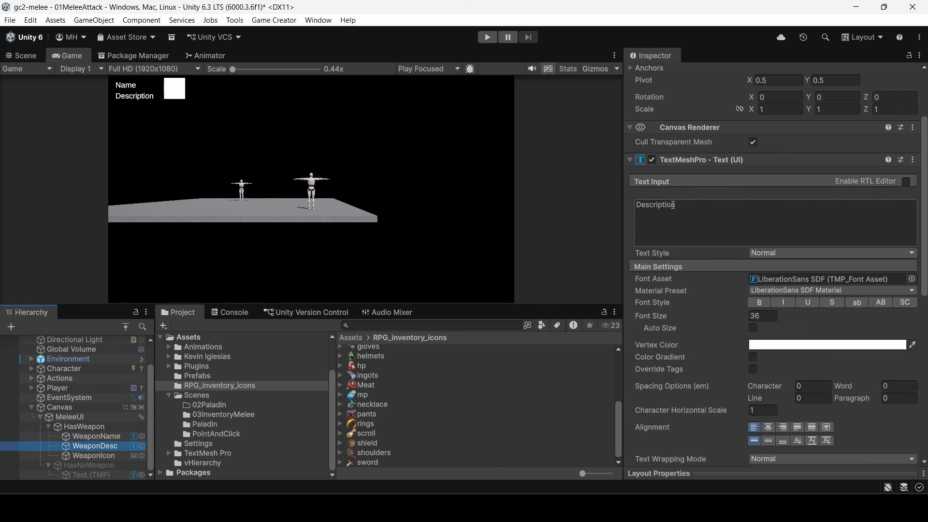
{"action": "left_click", "coordinate": [82, 455]}
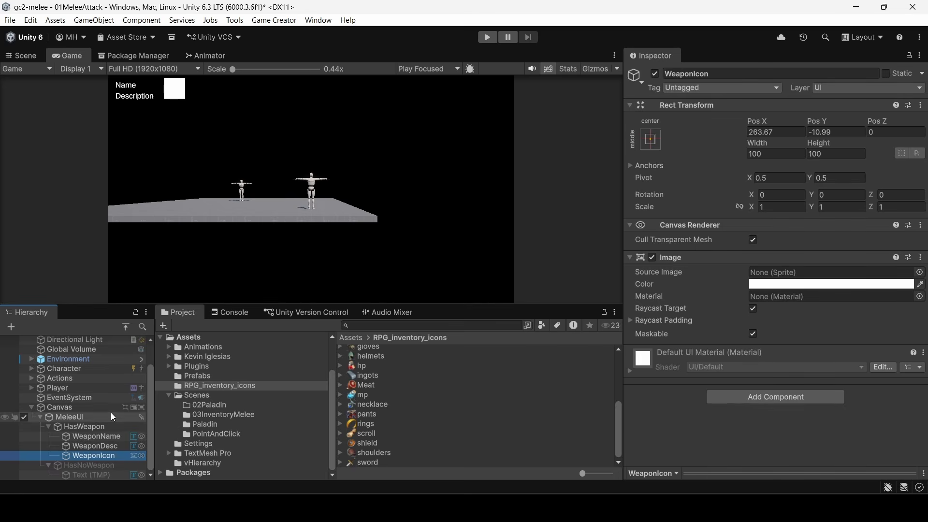
Assign the WeaponIcon image to the Color reference of MeleeUI's Melee Weapon UI component
{"action": "left_click", "coordinate": [80, 427]}
{"action": "left_click", "coordinate": [69, 417]}
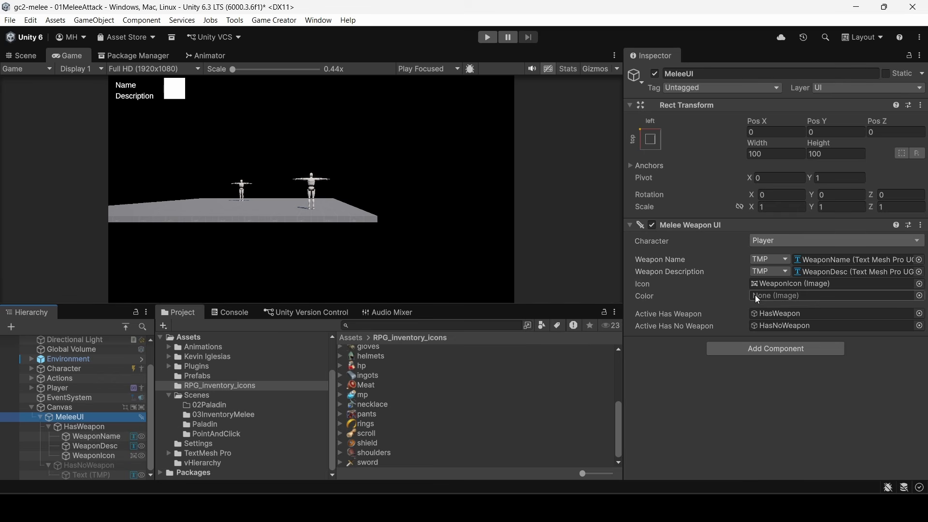
{"action": "left_click_drag", "start_coordinate": [100, 454], "coordinate": [770, 294]}
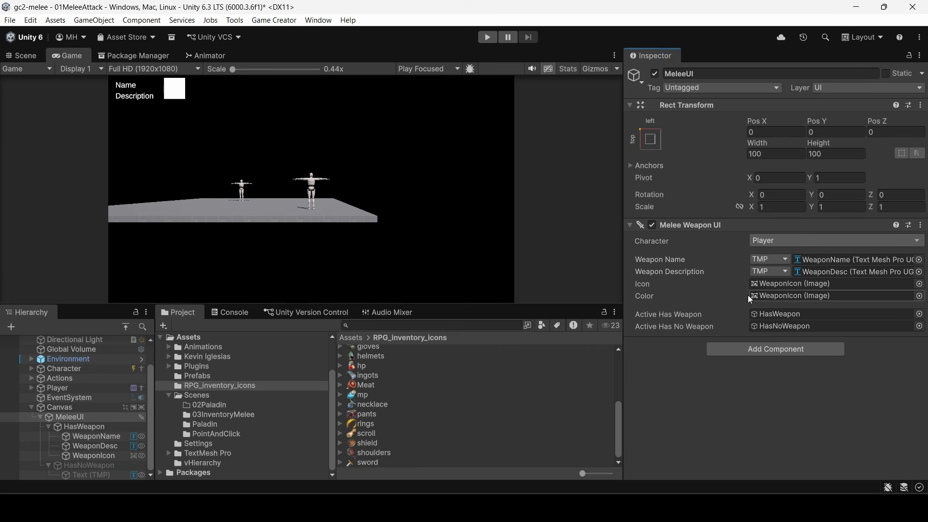
{"action": "left_click", "coordinate": [85, 456]}
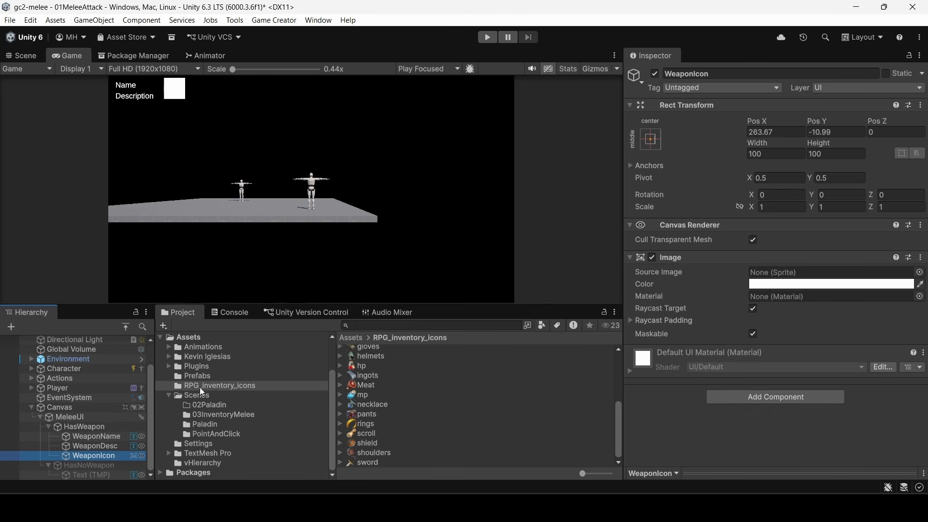
{"action": "scroll", "coordinate": [199, 387], "scroll_direction": "up", "scroll_amount": 3}
{"action": "scroll", "coordinate": [168, 413], "scroll_direction": "down", "scroll_amount": 3}
{"action": "left_click", "coordinate": [166, 365]}
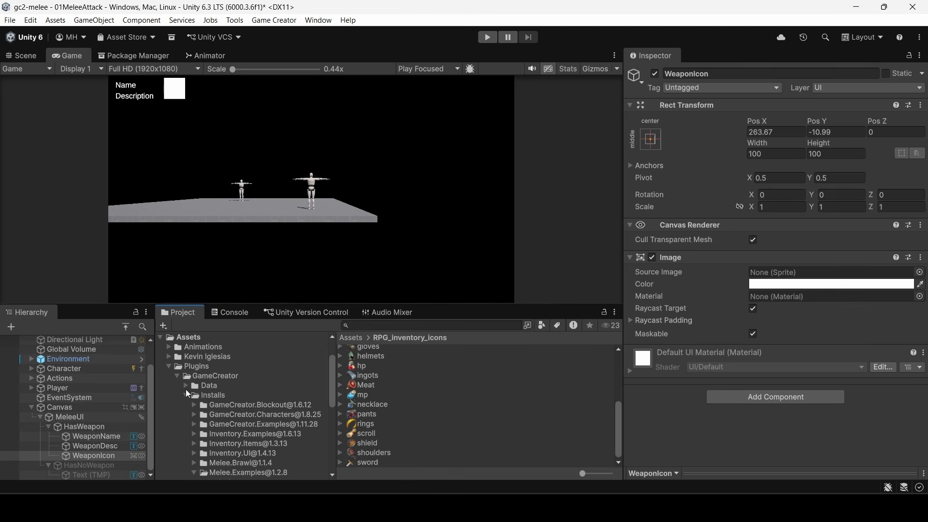
{"action": "scroll", "coordinate": [205, 405], "scroll_direction": "down", "scroll_amount": 2}
{"action": "scroll", "coordinate": [206, 408], "scroll_direction": "down", "scroll_amount": 1}
{"action": "left_click", "coordinate": [249, 383]}
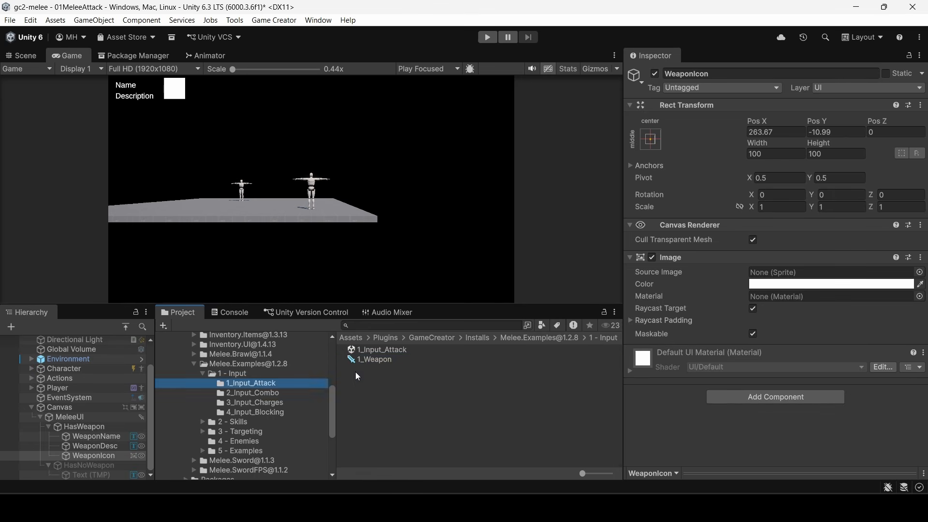
{"action": "left_click", "coordinate": [365, 360]}
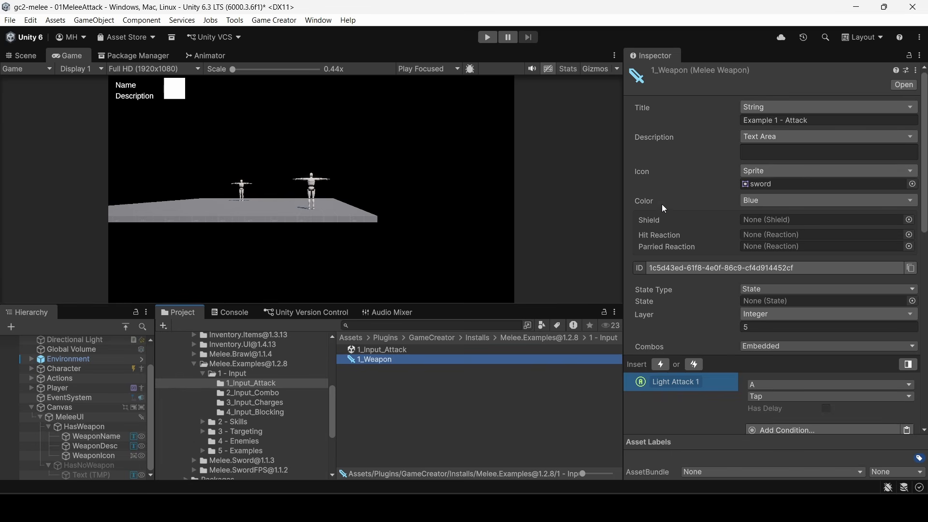
Switch the 1_Weapon asset's Color source to a custom Color and pick a light green
{"action": "left_click", "coordinate": [771, 201]}
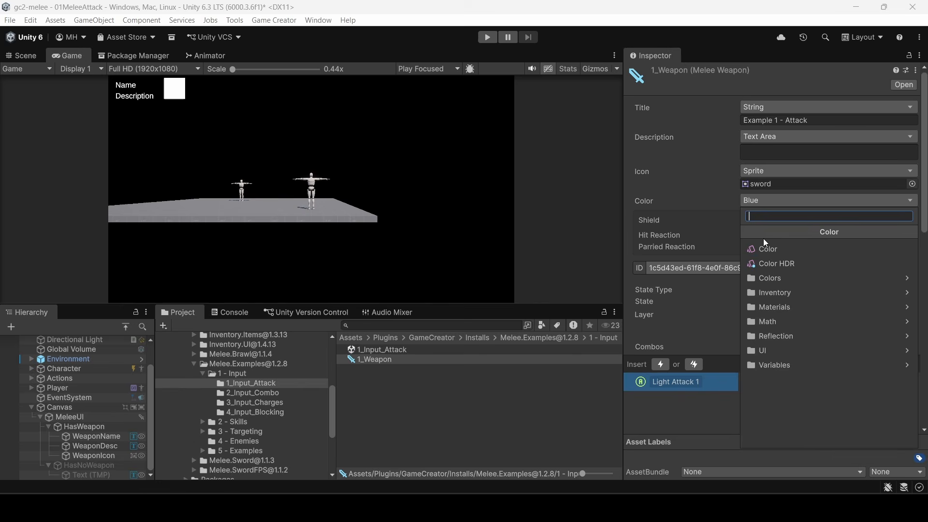
{"action": "left_click", "coordinate": [768, 276]}
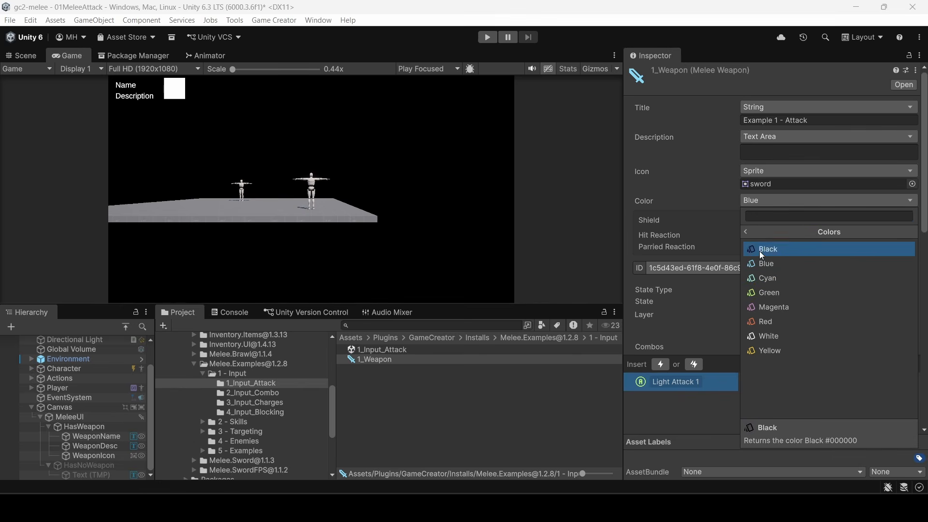
{"action": "left_click", "coordinate": [746, 232]}
{"action": "left_click", "coordinate": [765, 249]}
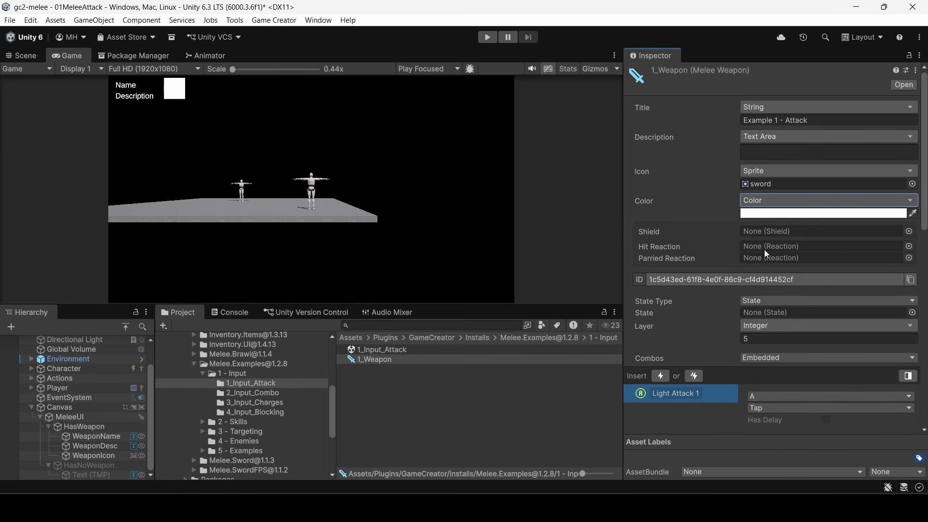
{"action": "left_click", "coordinate": [784, 215]}
{"action": "mouse_move", "coordinate": [846, 202]}
{"action": "left_mouse_down"}
{"action": "mouse_move", "coordinate": [863, 182]}
{"action": "mouse_move", "coordinate": [838, 170]}
{"action": "mouse_move", "coordinate": [855, 168]}
{"action": "mouse_move", "coordinate": [858, 141]}
{"action": "mouse_move", "coordinate": [840, 141]}
{"action": "left_mouse_up"}
{"action": "left_click", "coordinate": [883, 149]}
{"action": "left_click", "coordinate": [913, 92]}
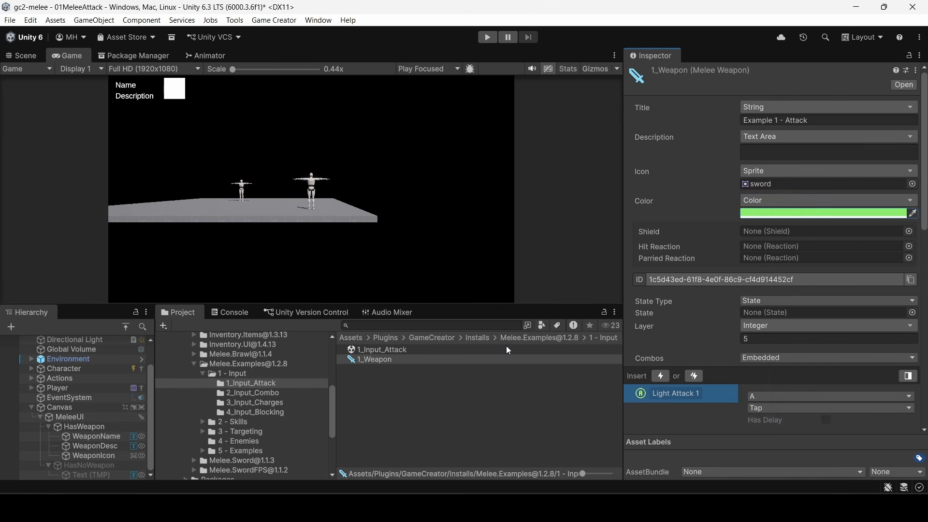
Revisit the MeleeUI references, then trace 1_Weapon's icon sprite to the sword texture in RPG_inventory_icons
{"action": "left_click", "coordinate": [89, 454]}
{"action": "left_click", "coordinate": [85, 428]}
{"action": "left_click", "coordinate": [70, 416]}
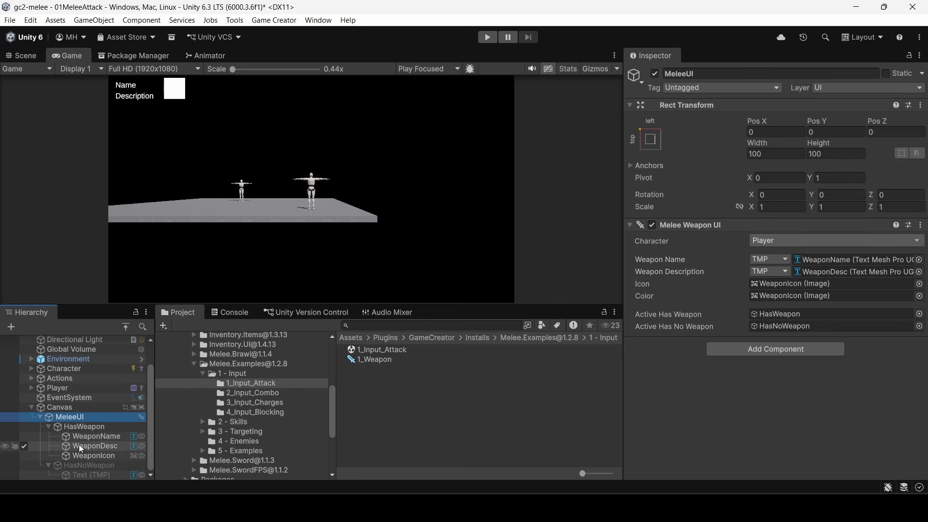
{"action": "left_click", "coordinate": [374, 359]}
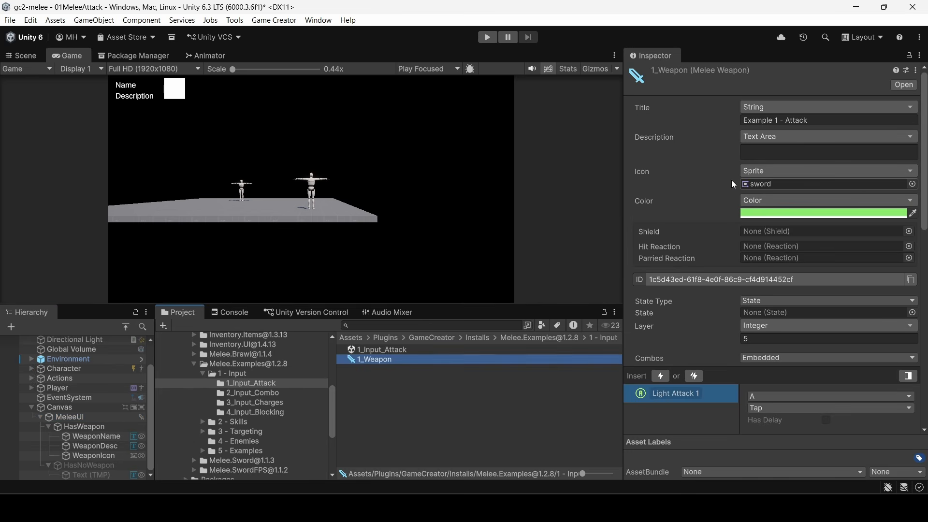
{"action": "left_click", "coordinate": [760, 184]}
{"action": "scroll", "coordinate": [258, 457], "scroll_direction": "down", "scroll_amount": 3}
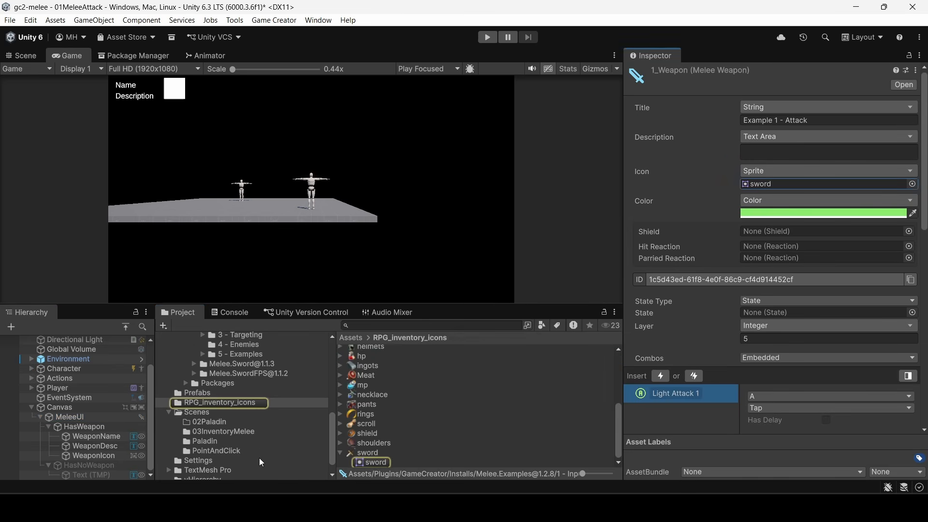
{"action": "left_click", "coordinate": [207, 404]}
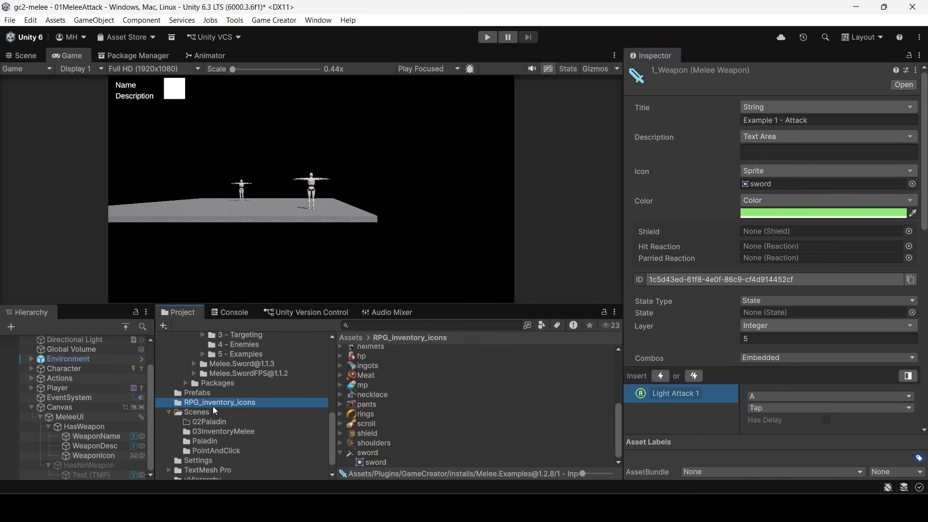
{"action": "left_click", "coordinate": [365, 454]}
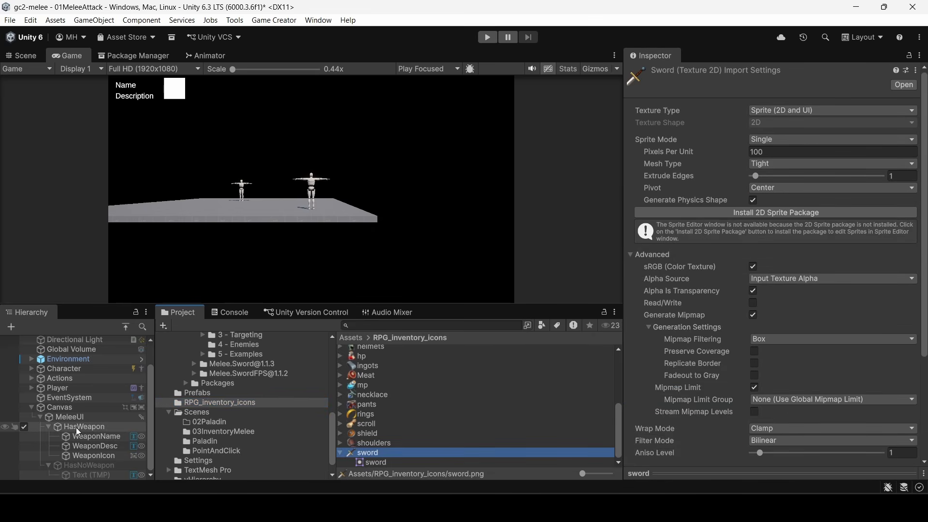
Trace MeleeUI's Active Has Weapon reference to its object in the scene hierarchy and inspect that object
{"action": "left_click", "coordinate": [61, 415]}
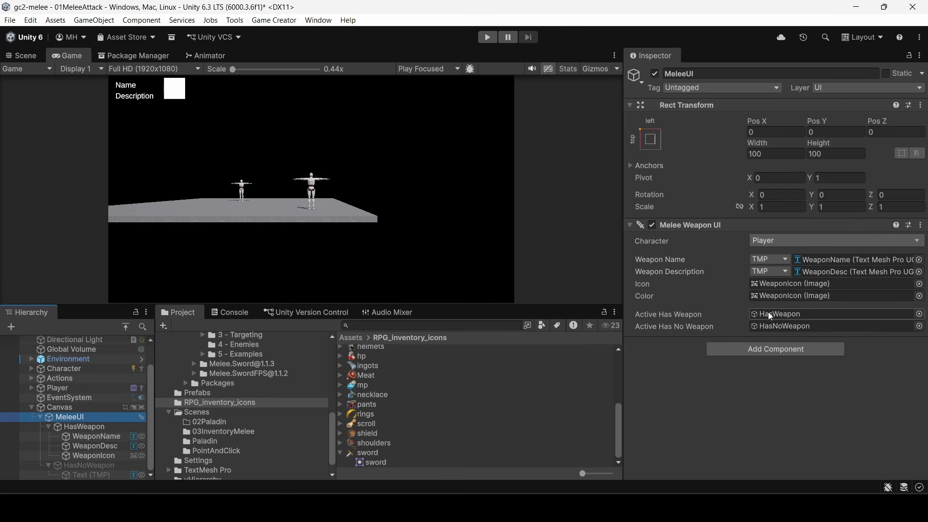
{"action": "left_click", "coordinate": [782, 315]}
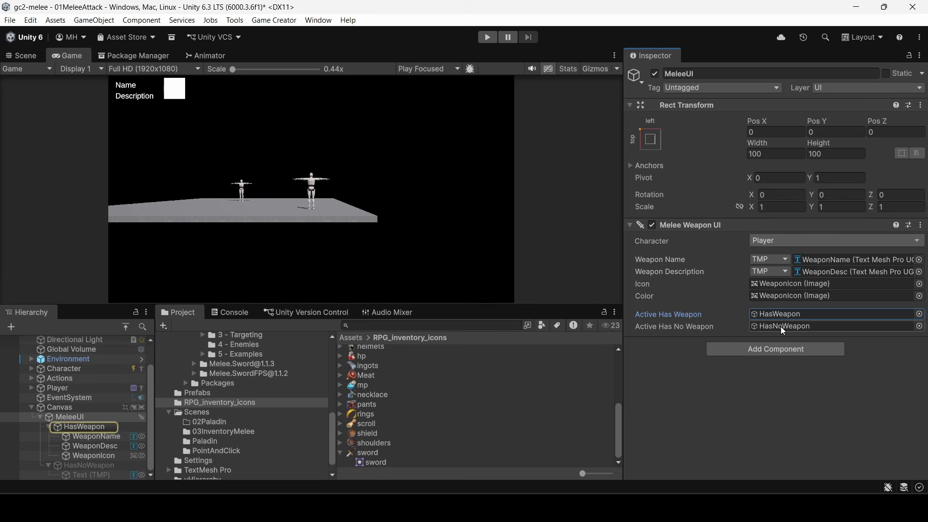
{"action": "left_click", "coordinate": [781, 313]}
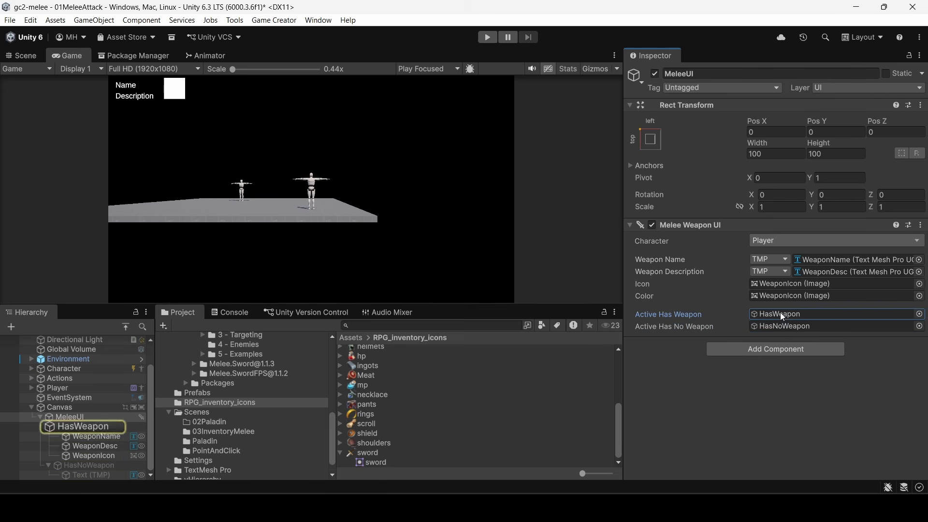
{"action": "left_click", "coordinate": [79, 427]}
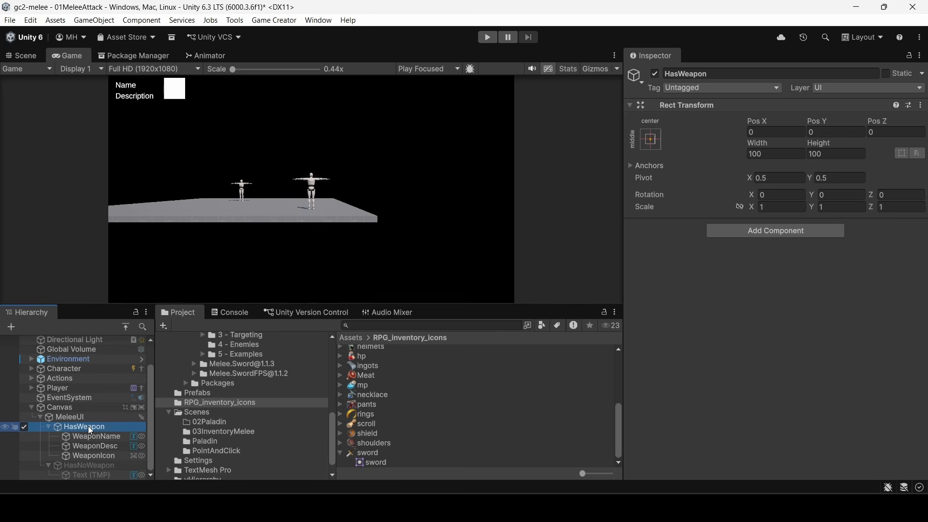
Toggle the HasWeapon object under MeleeUI to preview its elements and leave it deactivated
{"action": "left_click", "coordinate": [24, 427]}
{"action": "left_click", "coordinate": [23, 426]}
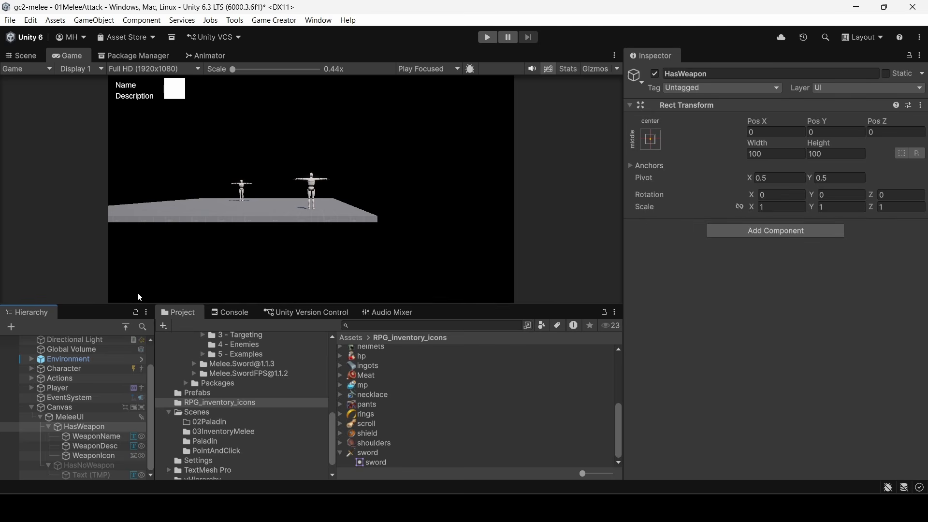
{"action": "left_click", "coordinate": [24, 426]}
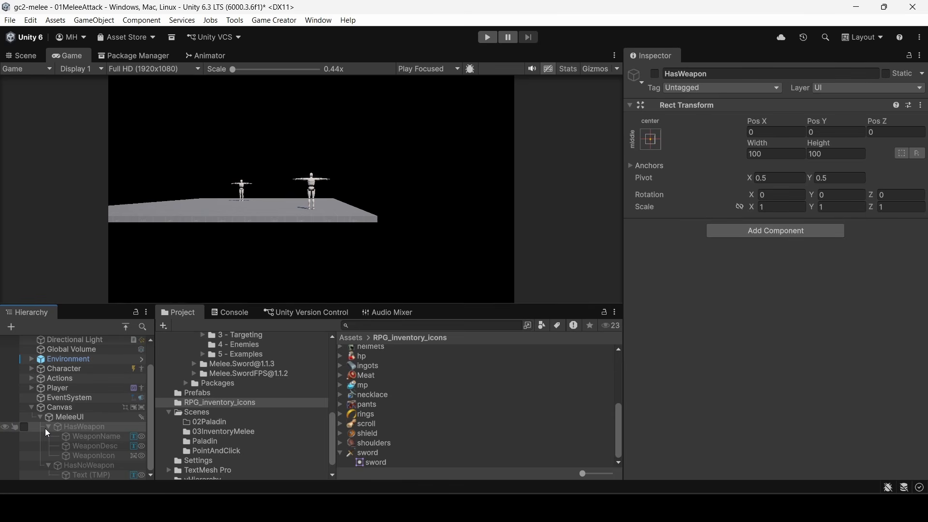
Review MeleeUI's references, then briefly activate HasNoWeapon to preview its text and deactivate it again
{"action": "left_click", "coordinate": [71, 419]}
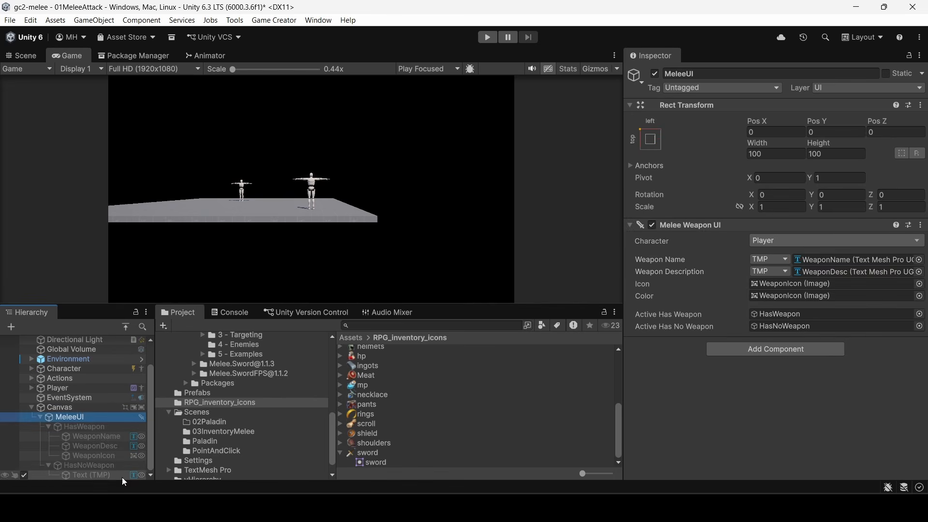
{"action": "left_click", "coordinate": [85, 465]}
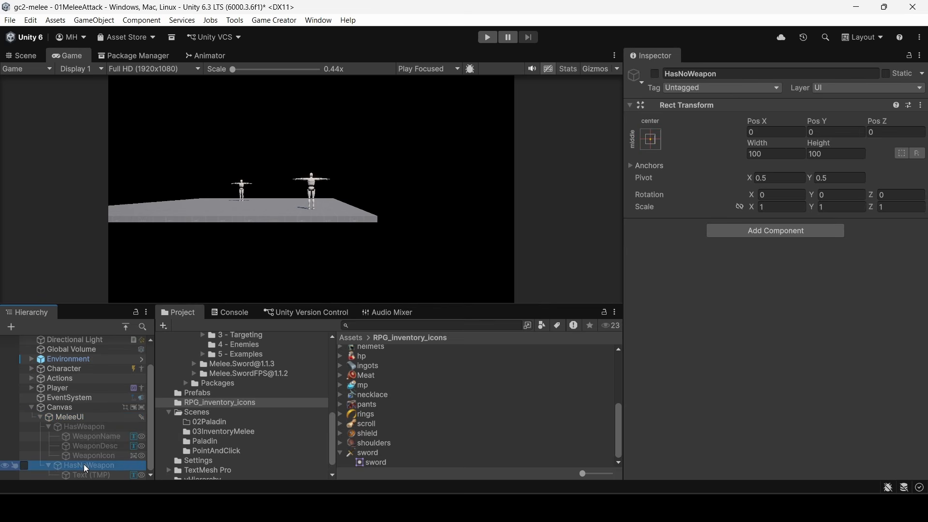
{"action": "left_click", "coordinate": [23, 465]}
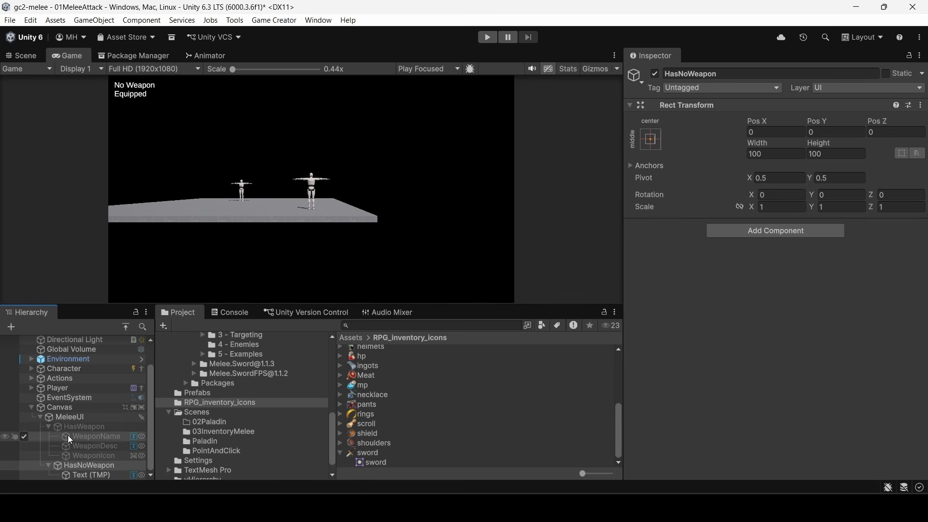
{"action": "left_click", "coordinate": [24, 465]}
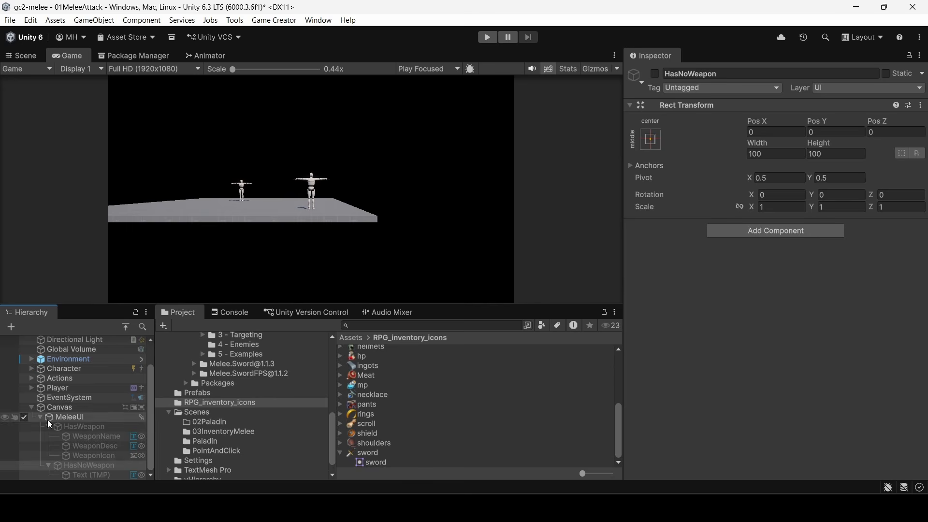
Play the scene, turn the player and equip the melee weapon to check the weapon UI, then stop playing
{"action": "left_click", "coordinate": [487, 37]}
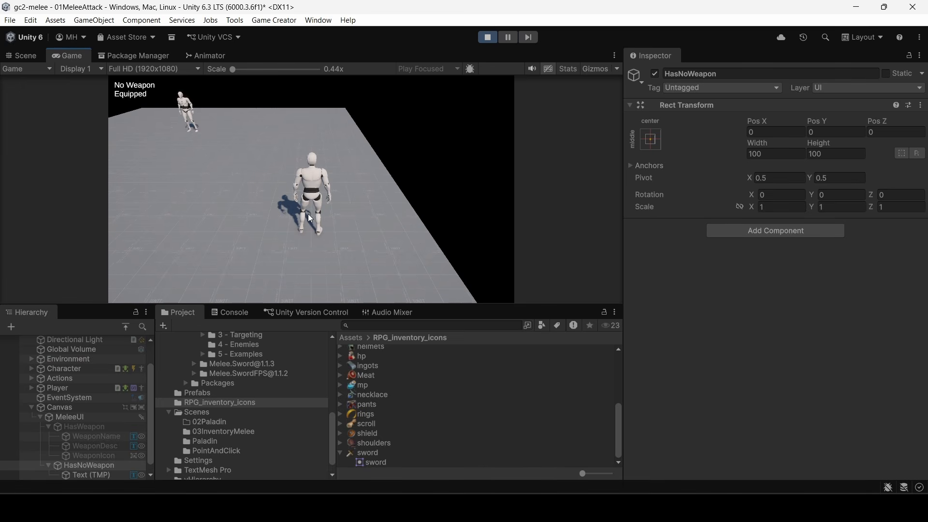
{"action": "key", "text": "a"}
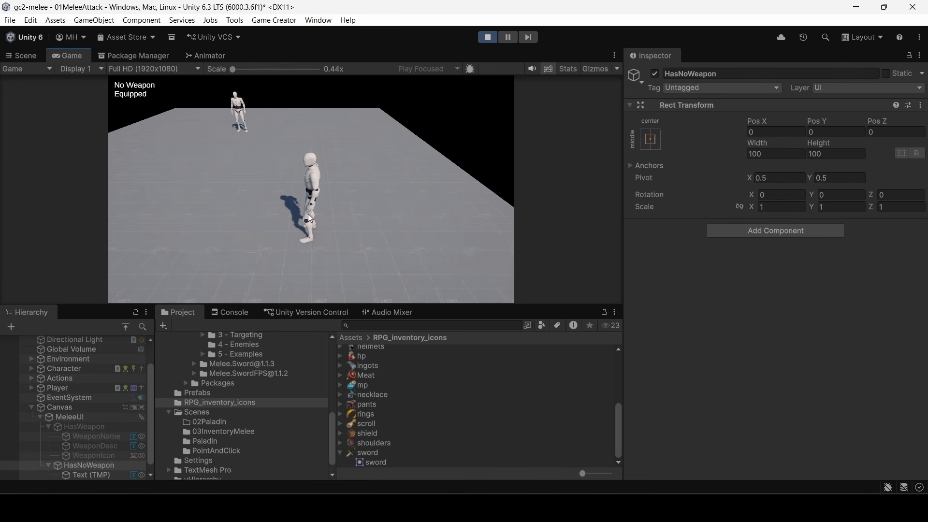
{"action": "key", "text": "1"}
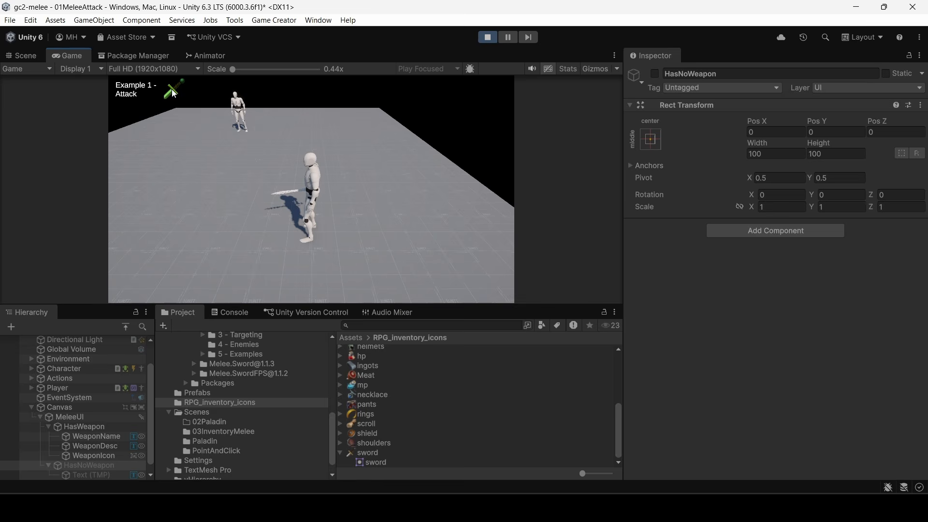
{"action": "left_click", "coordinate": [488, 36]}
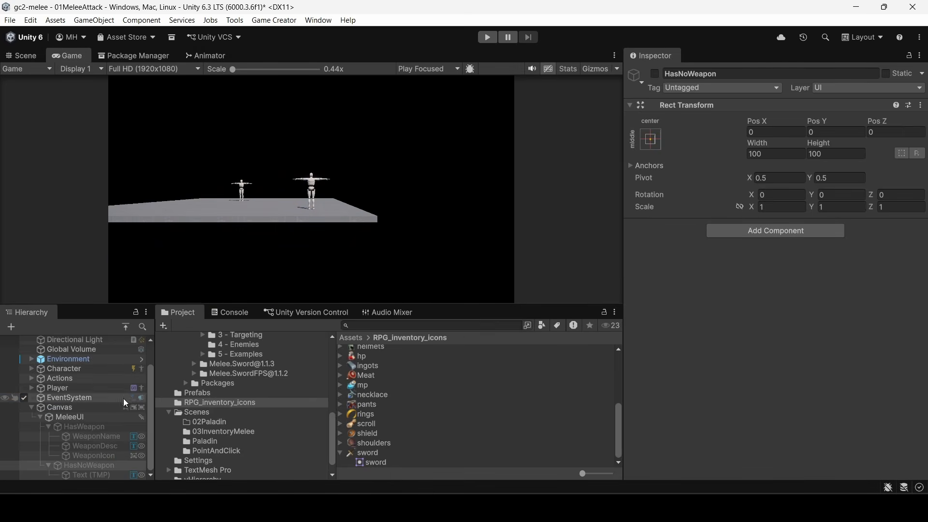
Clear the Color image reference in MeleeUI's Melee Weapon UI component
{"action": "left_click", "coordinate": [77, 428]}
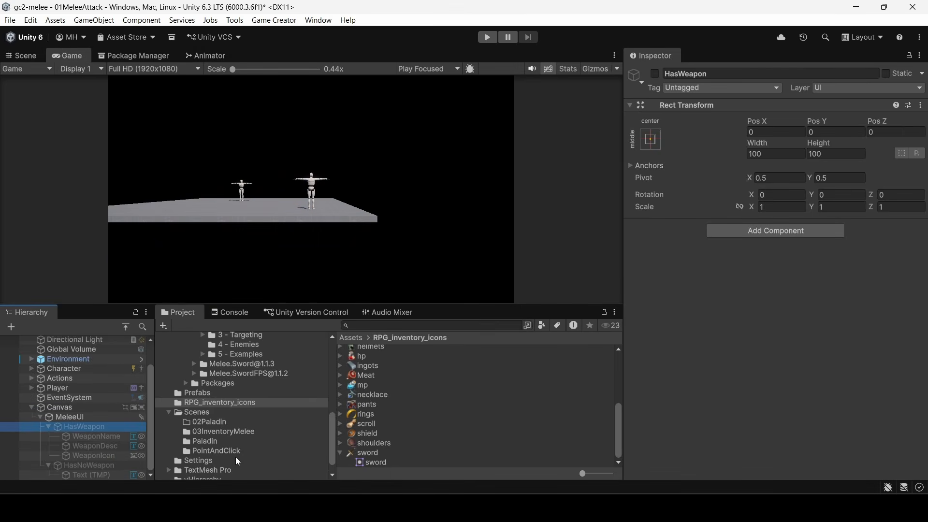
{"action": "left_click", "coordinate": [71, 417]}
{"action": "left_click", "coordinate": [761, 298]}
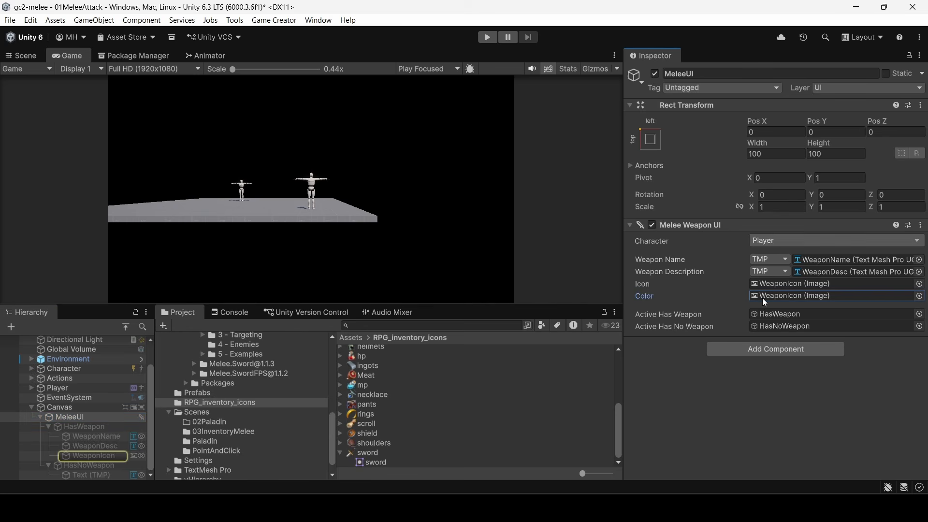
{"action": "key", "text": "Delete"}
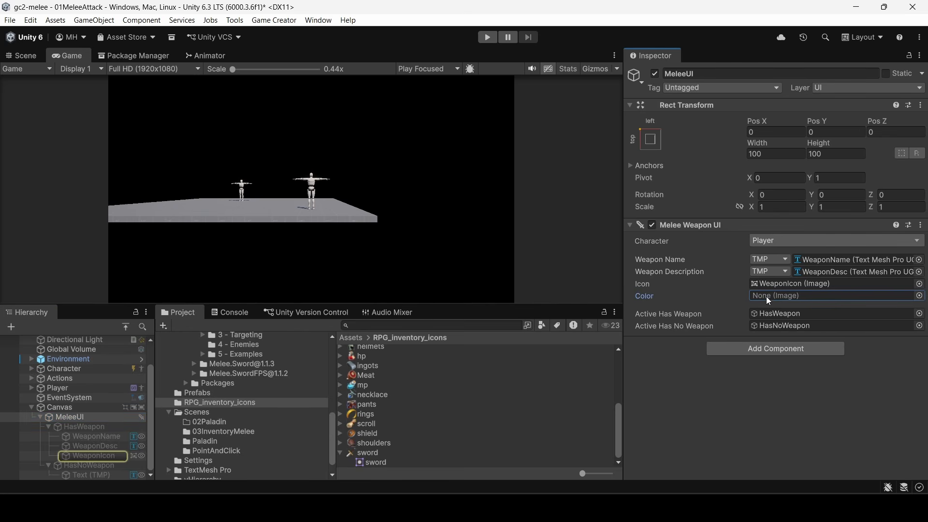
Play the scene again, equip the weapon, walk to the other character and attack it to check the untinted icon
{"action": "key", "text": "ctrl+p"}
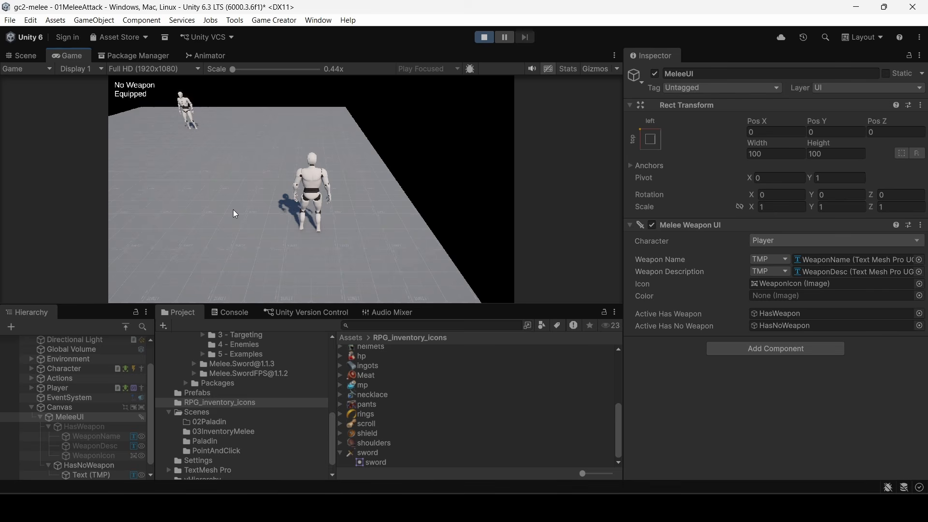
{"action": "key", "text": "a"}
{"action": "key", "text": "1"}
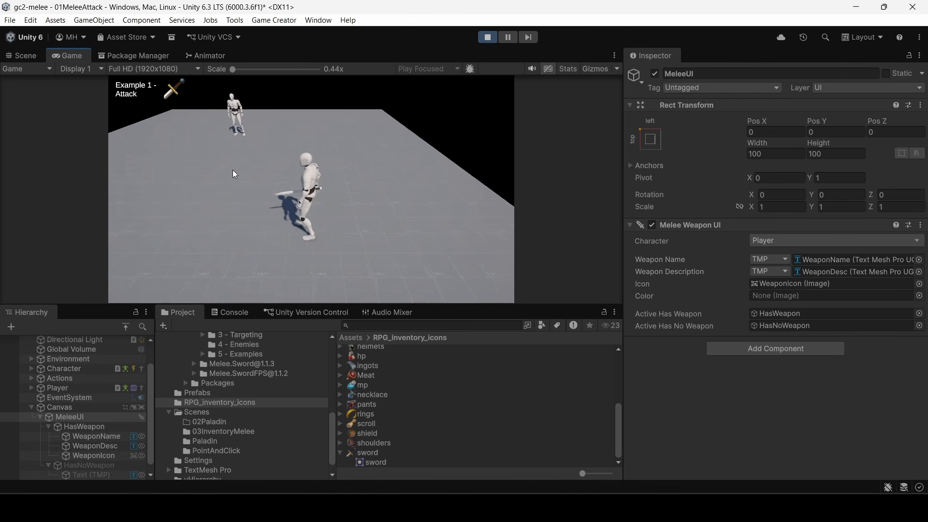
{"action": "key", "text": "w"}
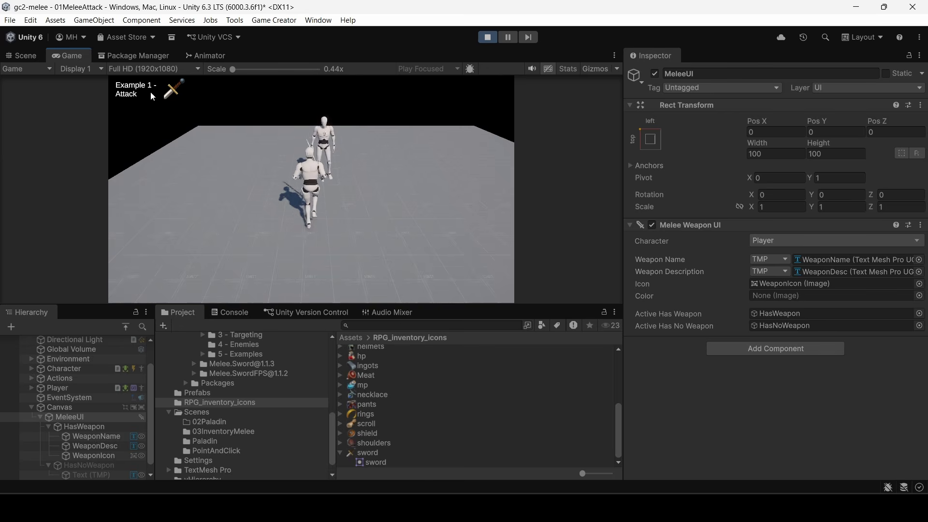
{"action": "left_click", "coordinate": [318, 161]}
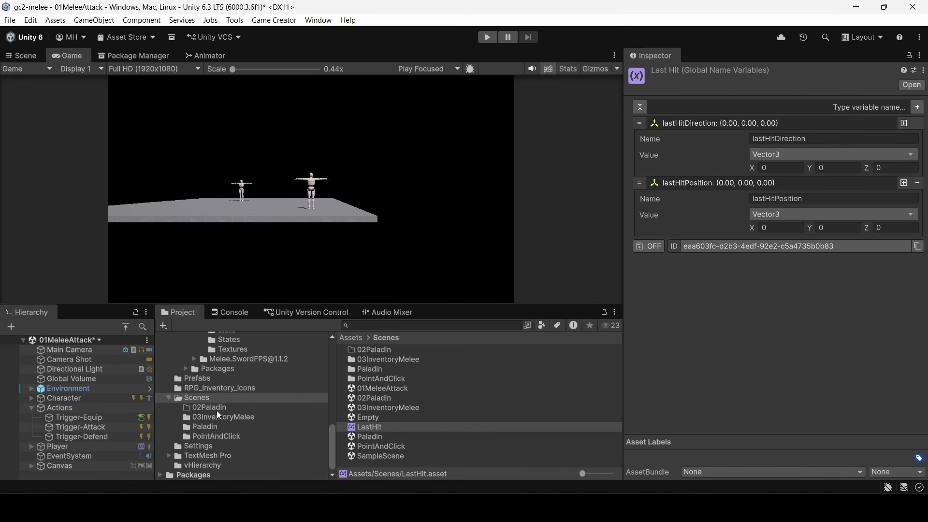
Open the 1_Weapon asset from 1_Input_Attack and trace its Light Attack 1 combo to the LightAttack1 skill asset
{"action": "scroll", "coordinate": [218, 410], "scroll_direction": "up", "scroll_amount": 10}
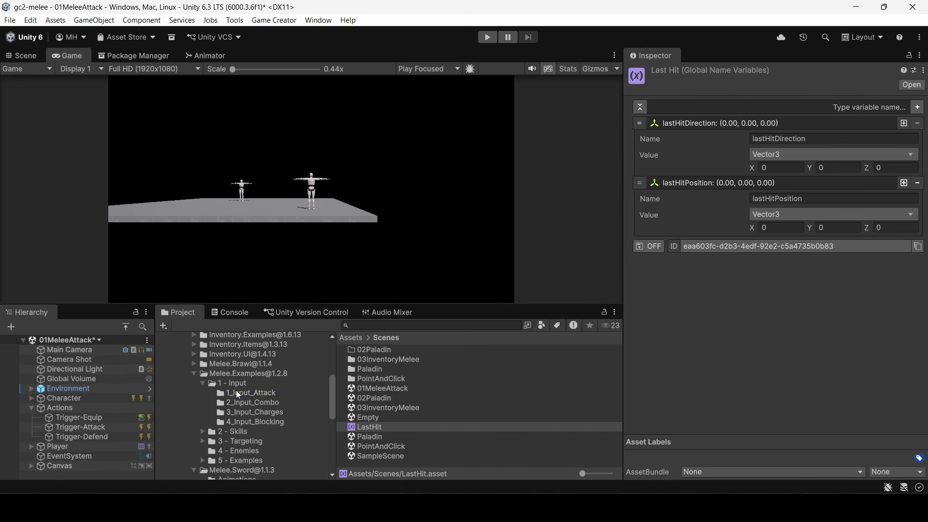
{"action": "left_click", "coordinate": [238, 393]}
{"action": "left_click", "coordinate": [397, 360]}
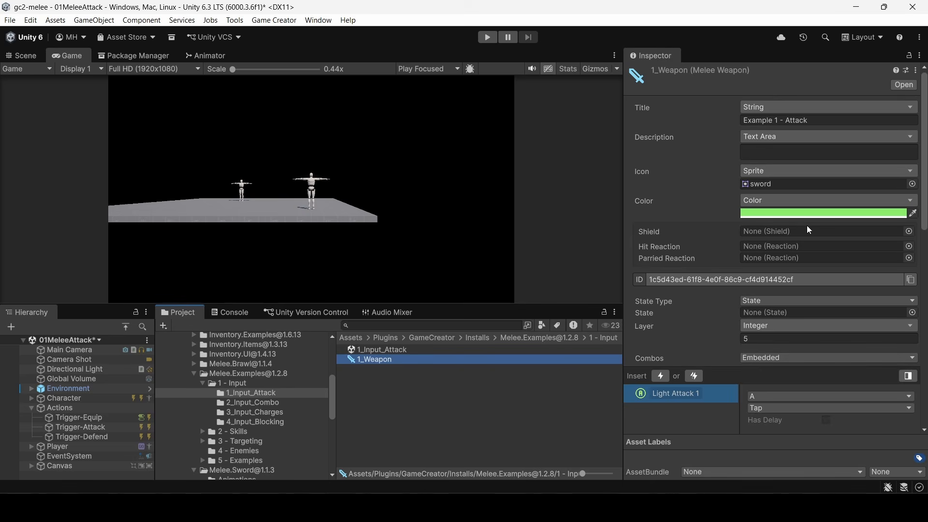
{"action": "scroll", "coordinate": [723, 348], "scroll_direction": "down", "scroll_amount": 3}
{"action": "left_click", "coordinate": [793, 373]}
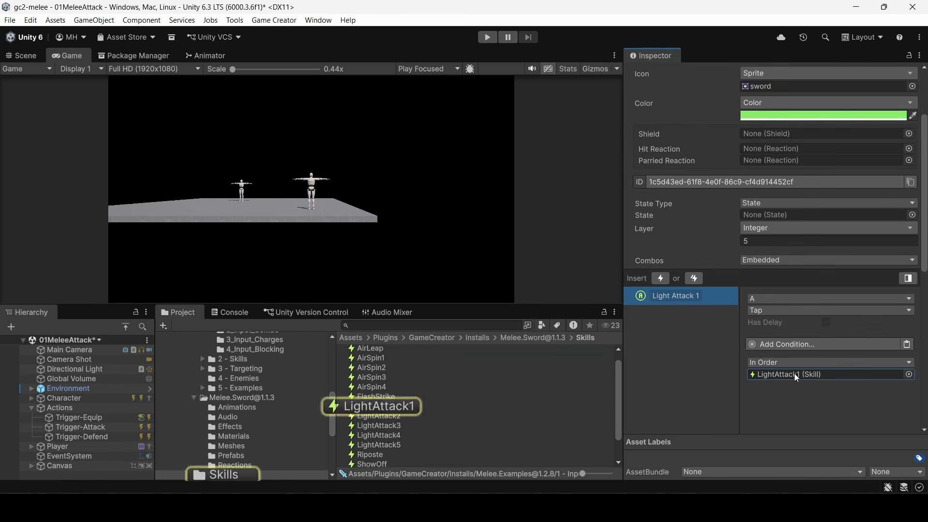
{"action": "left_click", "coordinate": [378, 407]}
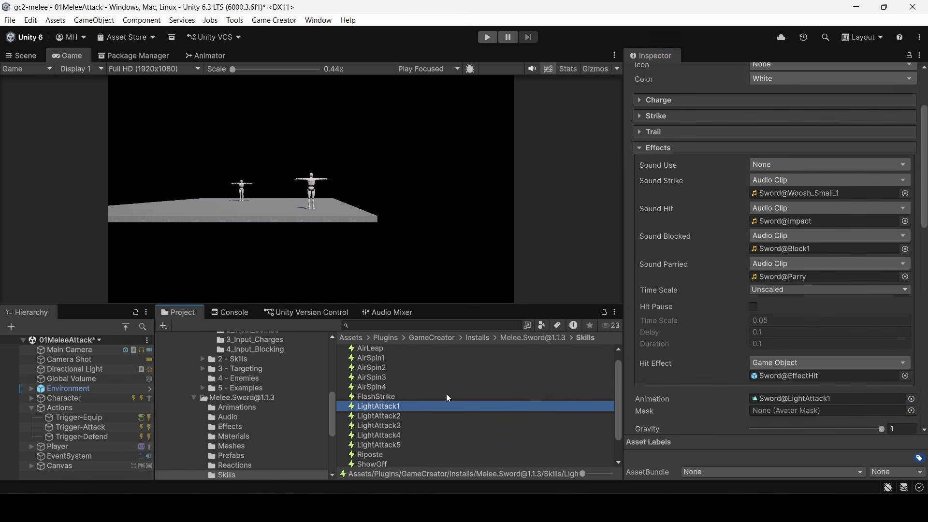
Expand the Set Direction and Set Point instructions under LightAttack1's On Hit to examine their LastHit variable assignments
{"action": "scroll", "coordinate": [751, 344], "scroll_direction": "down", "scroll_amount": 6}
{"action": "scroll", "coordinate": [744, 341], "scroll_direction": "down", "scroll_amount": 7}
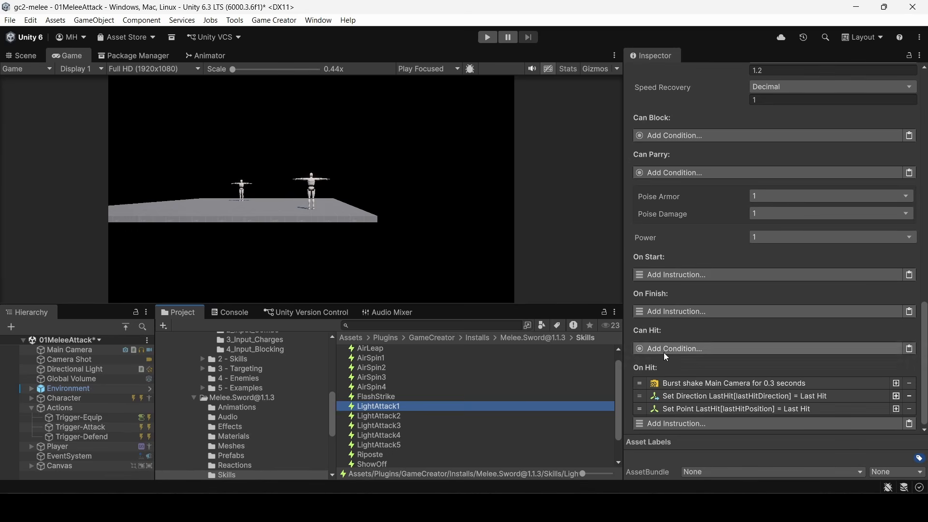
{"action": "left_click", "coordinate": [682, 396]}
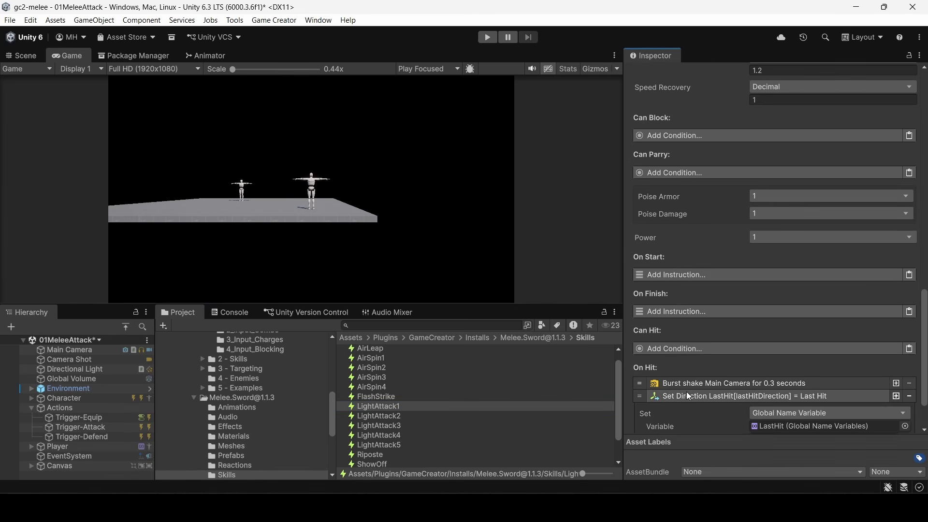
{"action": "scroll", "coordinate": [690, 382], "scroll_direction": "down", "scroll_amount": 3}
{"action": "left_click", "coordinate": [688, 409]}
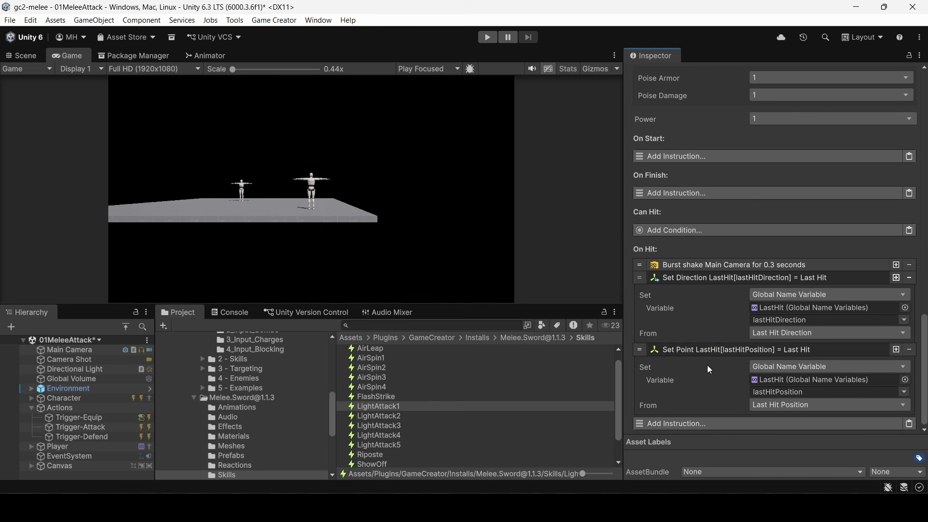
Inspect the Melee category options for both instructions' From sources without changing them, then collapse the two instructions
{"action": "left_click", "coordinate": [776, 332]}
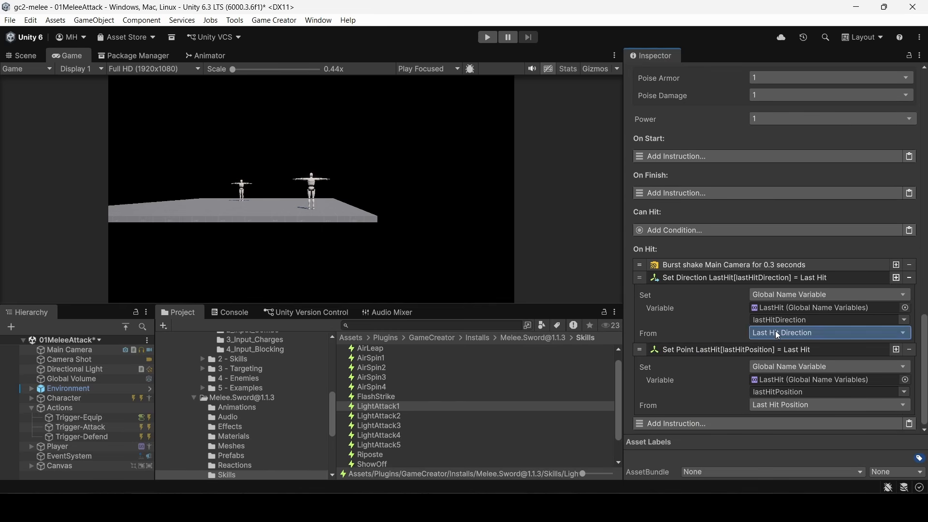
{"action": "left_click", "coordinate": [773, 199]}
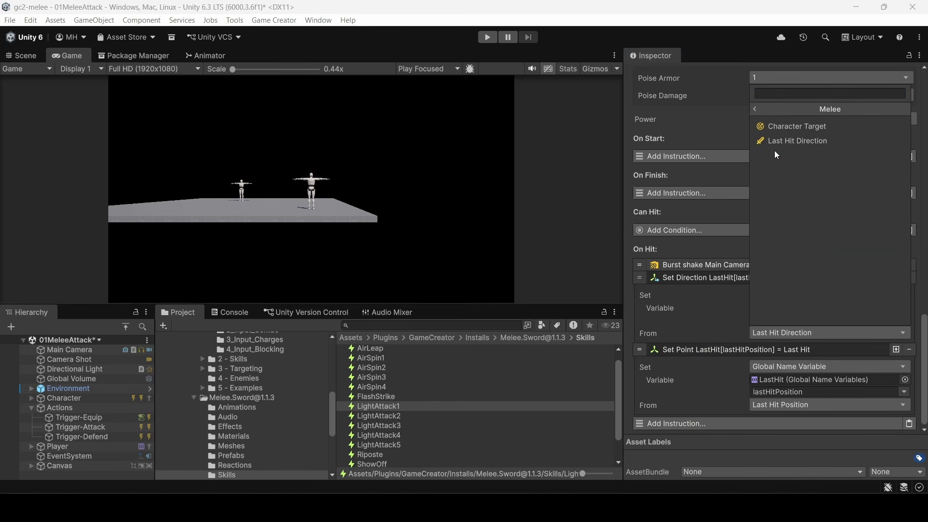
{"action": "left_click", "coordinate": [694, 309]}
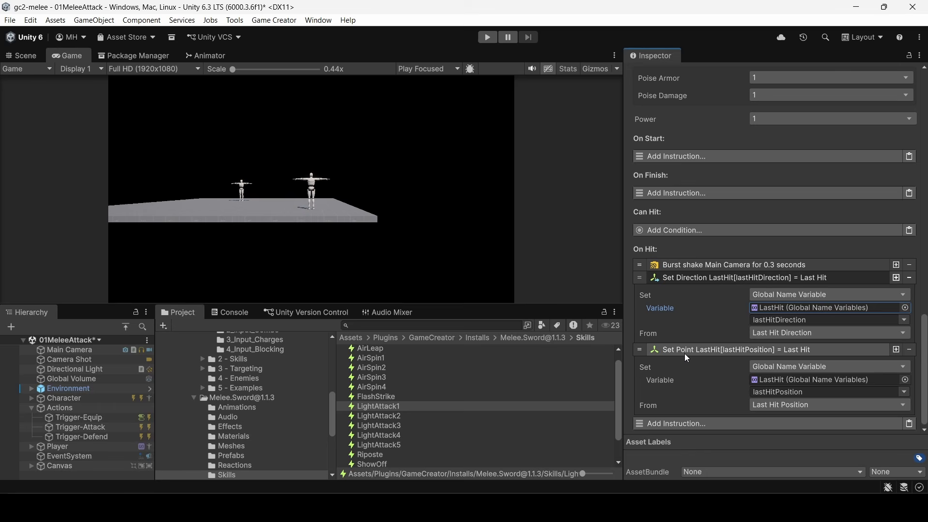
{"action": "left_click", "coordinate": [764, 408]}
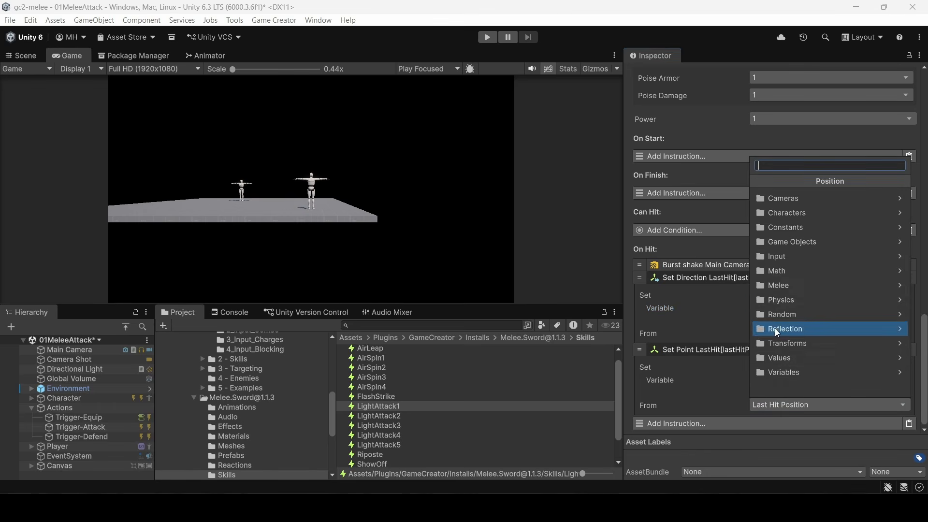
{"action": "left_click", "coordinate": [775, 288]}
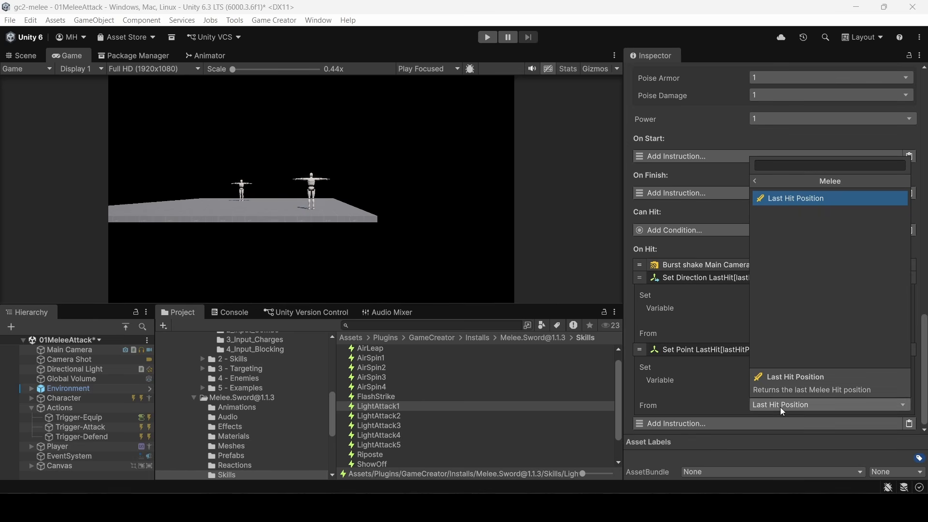
{"action": "left_click", "coordinate": [686, 402]}
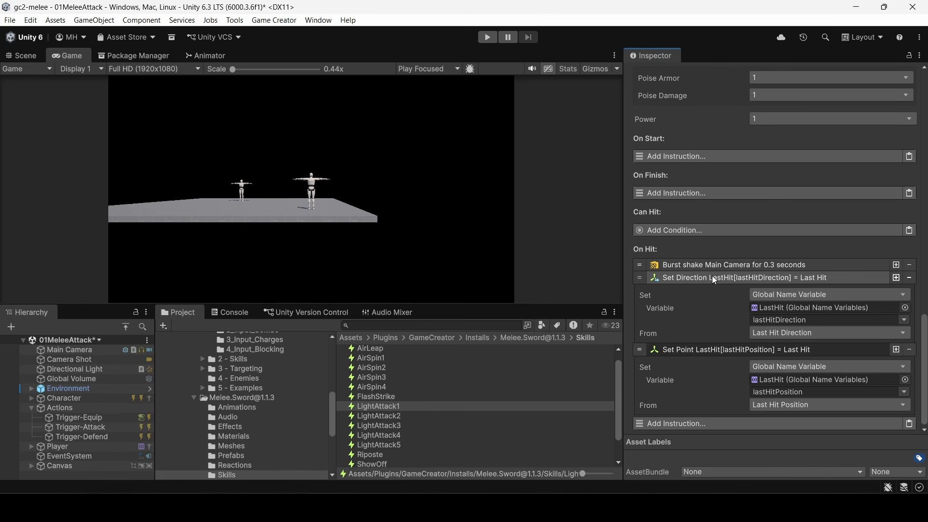
{"action": "left_click", "coordinate": [752, 278]}
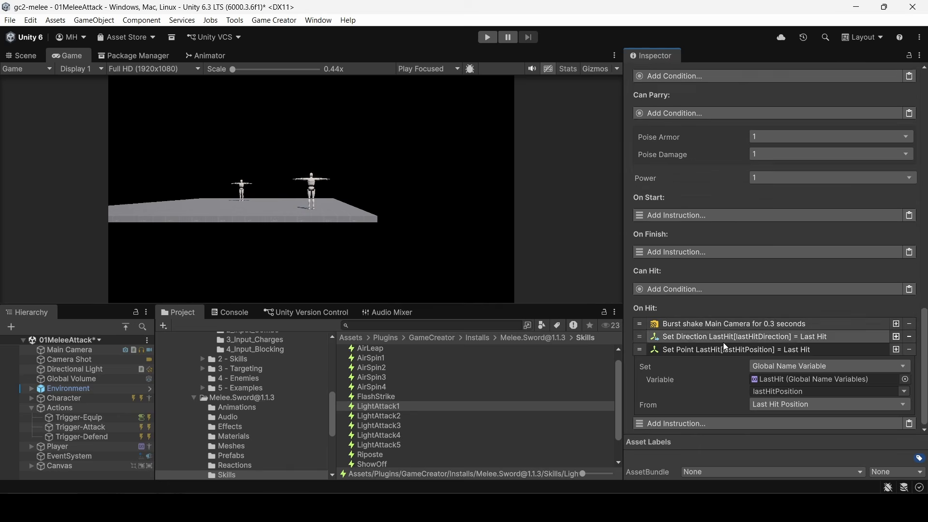
{"action": "left_click", "coordinate": [715, 314]}
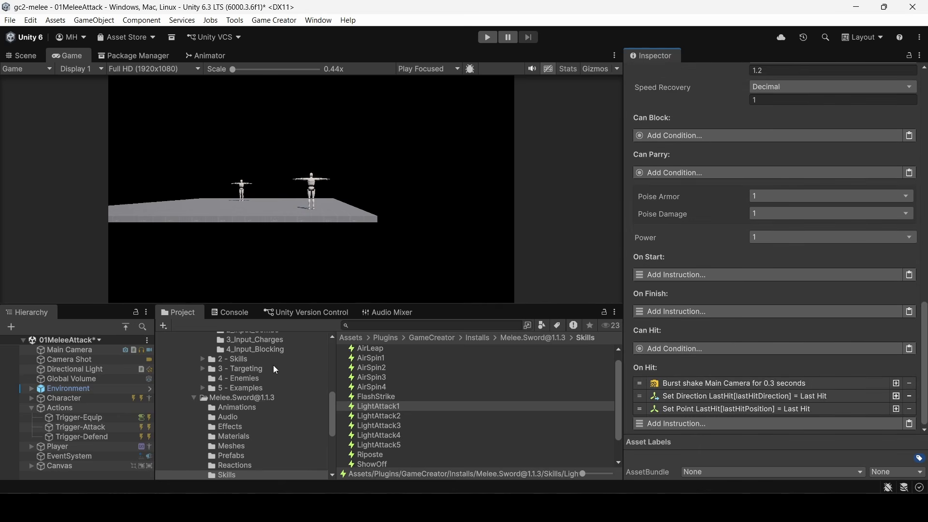
Open the LastHit global name variables asset in the Scenes folder
{"action": "scroll", "coordinate": [225, 406], "scroll_direction": "down", "scroll_amount": 10}
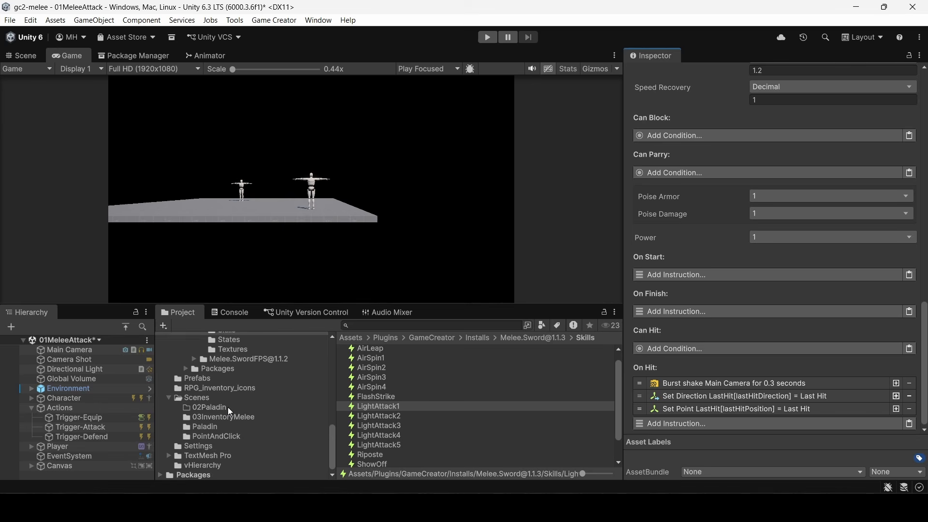
{"action": "left_click", "coordinate": [197, 396]}
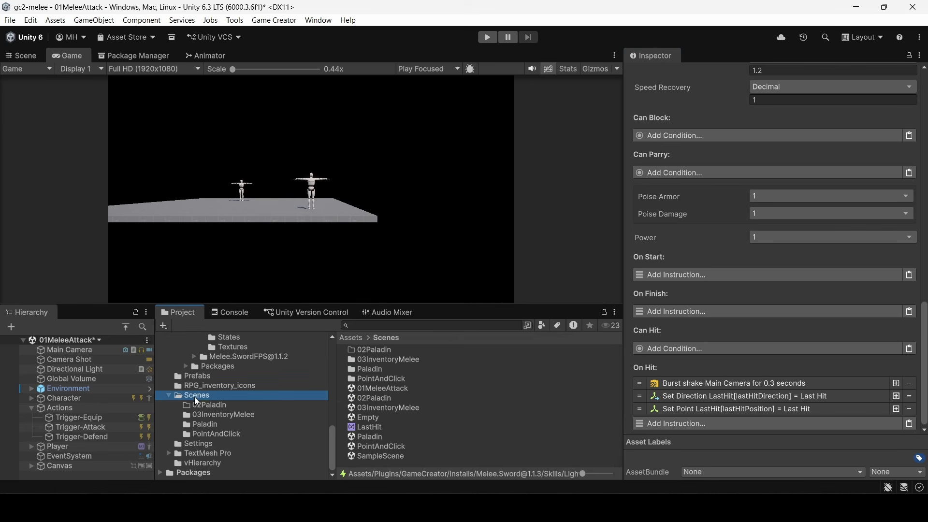
{"action": "left_click", "coordinate": [369, 427]}
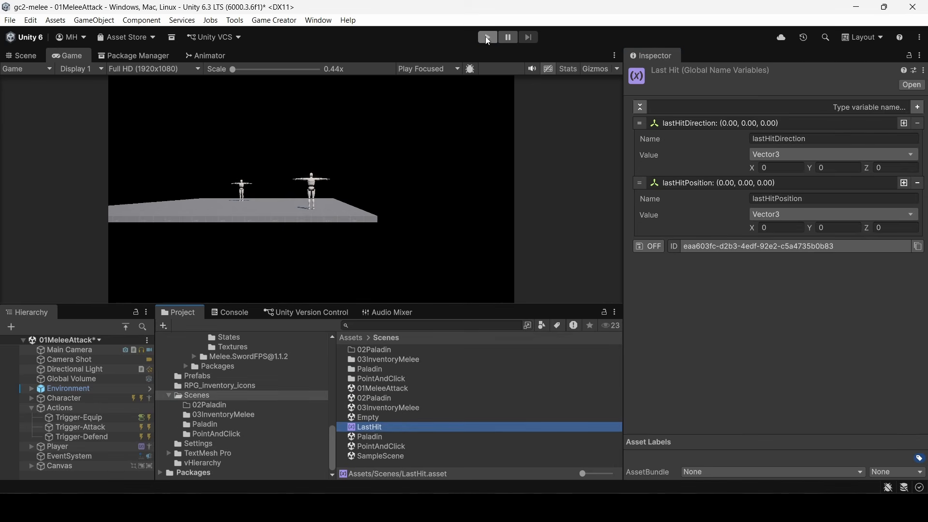
Start Play mode, equip the Example 1 - Attack weapon, and approach and strike the target character to test the LastHit variables
{"action": "left_click", "coordinate": [485, 36]}
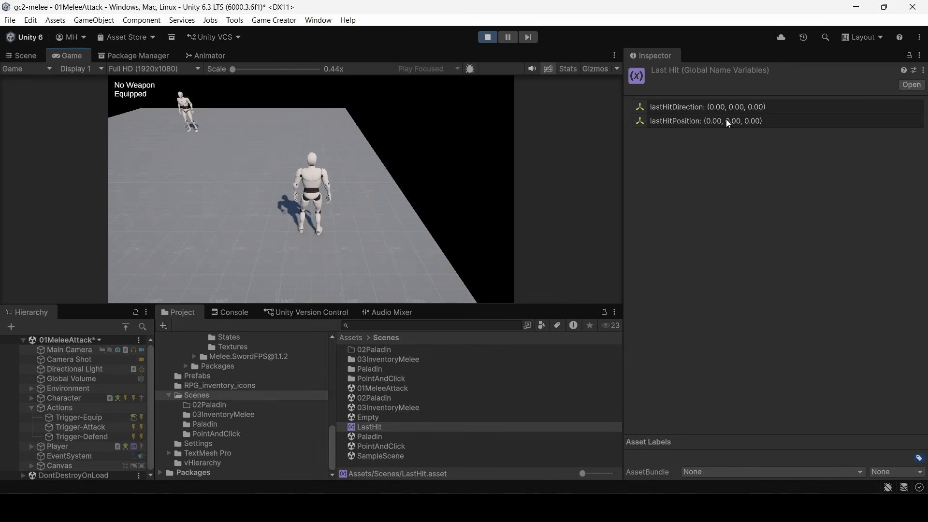
{"action": "key", "text": "1"}
{"action": "key", "text": "a"}
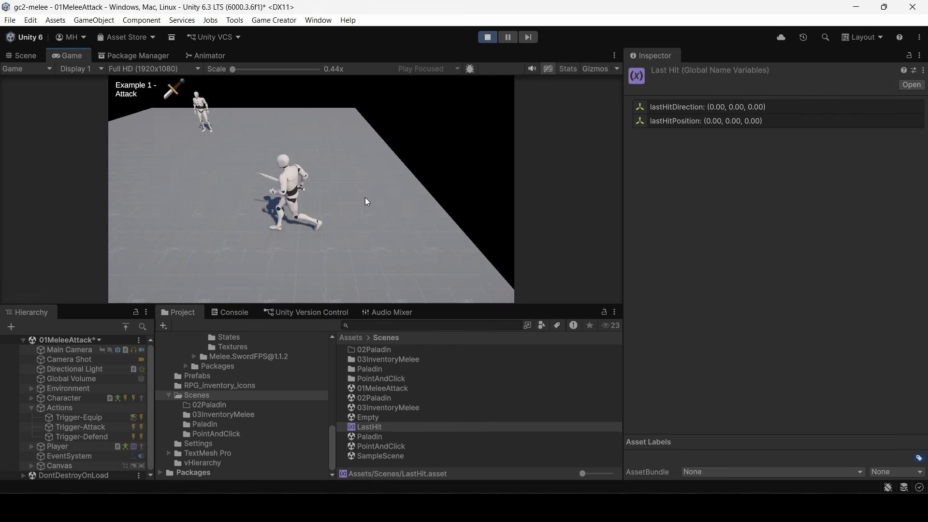
{"action": "key", "text": "w"}
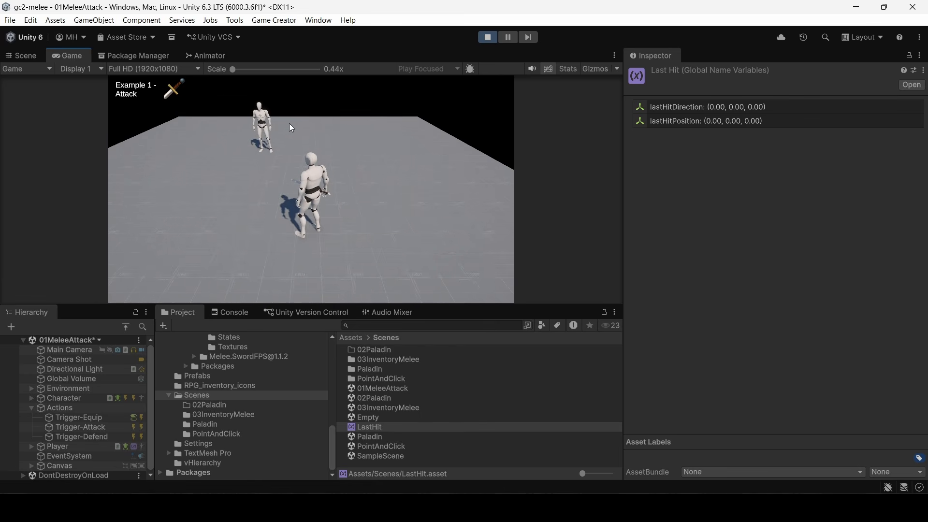
{"action": "left_click", "coordinate": [347, 152]}
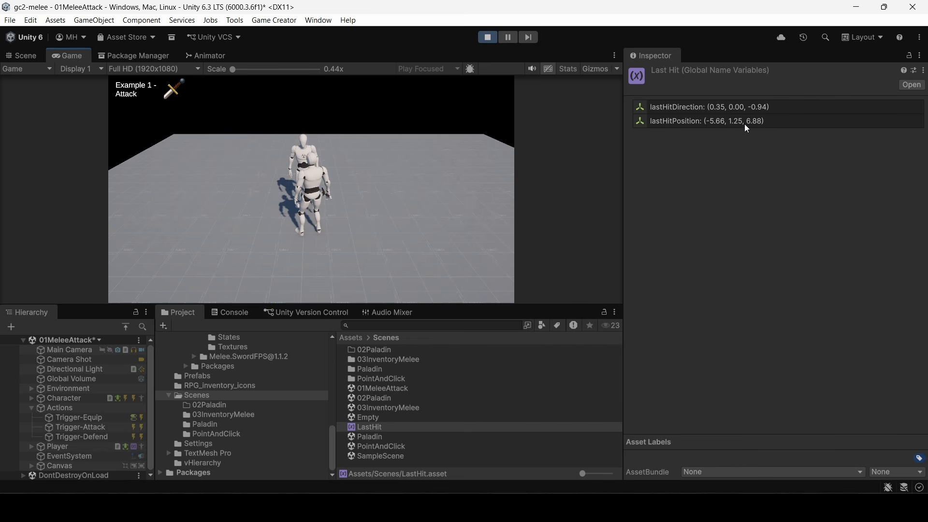
Strike the target character from one side and from the opposite side, watching lastHitDirection and lastHitPosition
{"action": "key", "text": "a"}
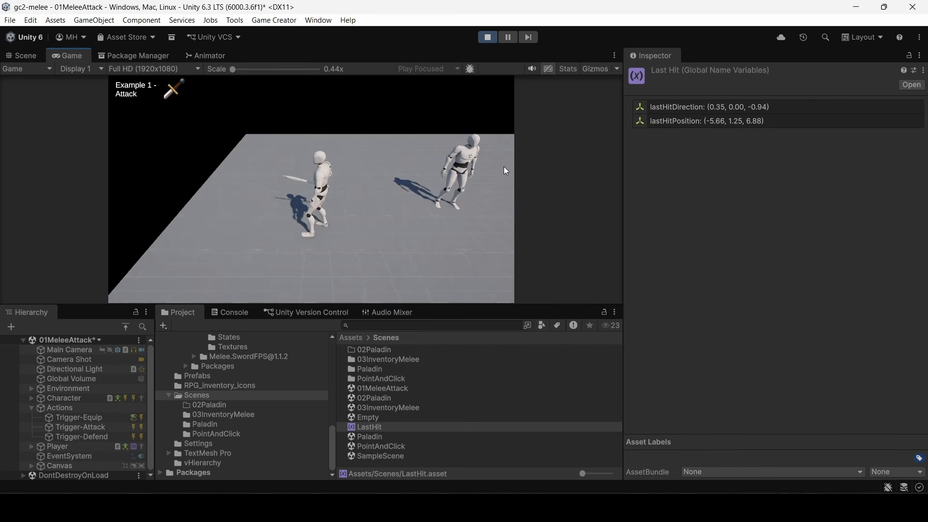
{"action": "left_click", "coordinate": [482, 171]}
{"action": "left_click", "coordinate": [470, 172]}
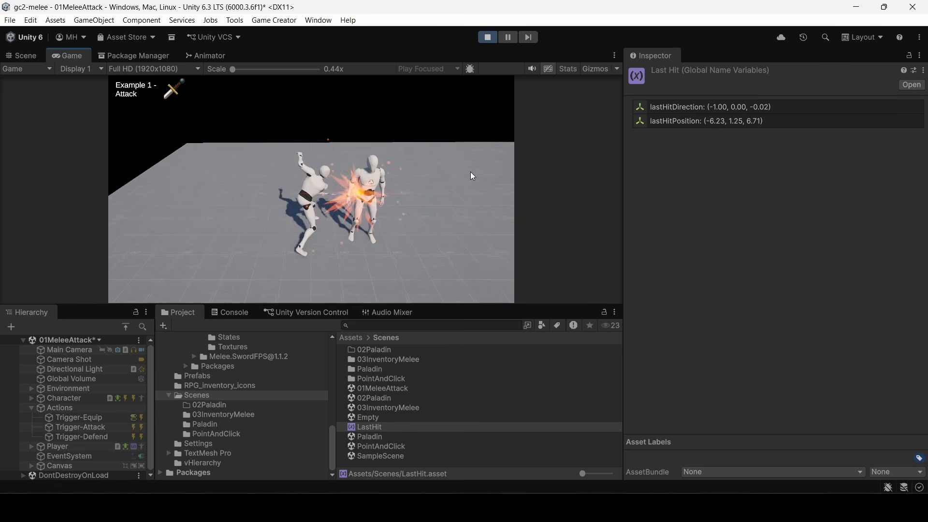
{"action": "left_click", "coordinate": [460, 172]}
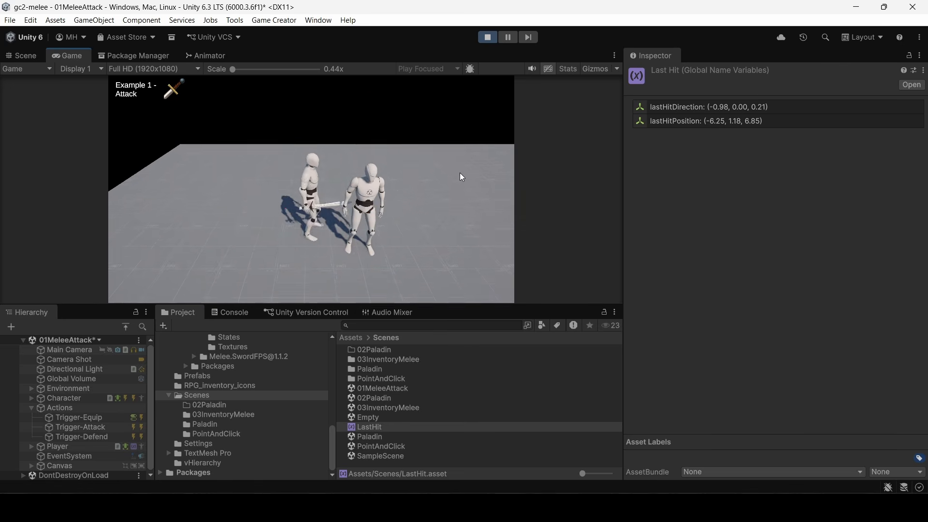
{"action": "left_click", "coordinate": [459, 173]}
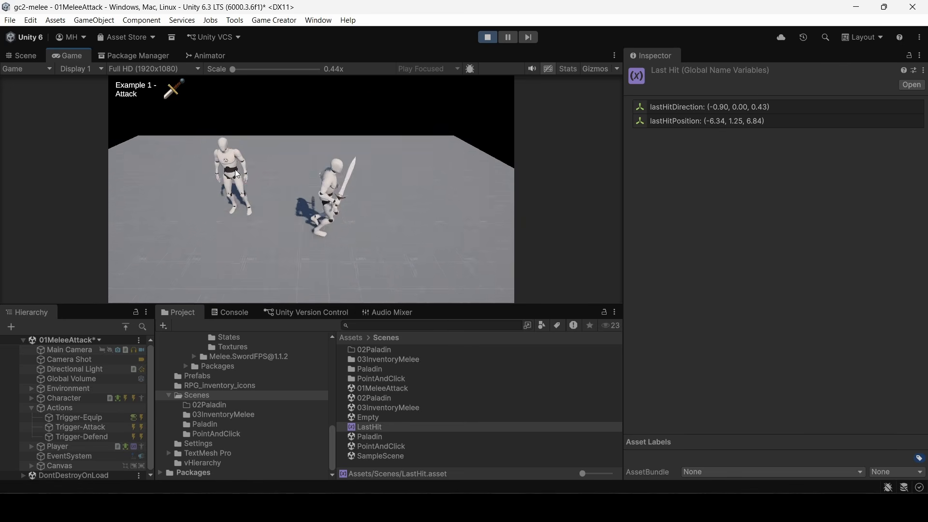
{"action": "left_click", "coordinate": [235, 169]}
{"action": "left_click", "coordinate": [239, 166]}
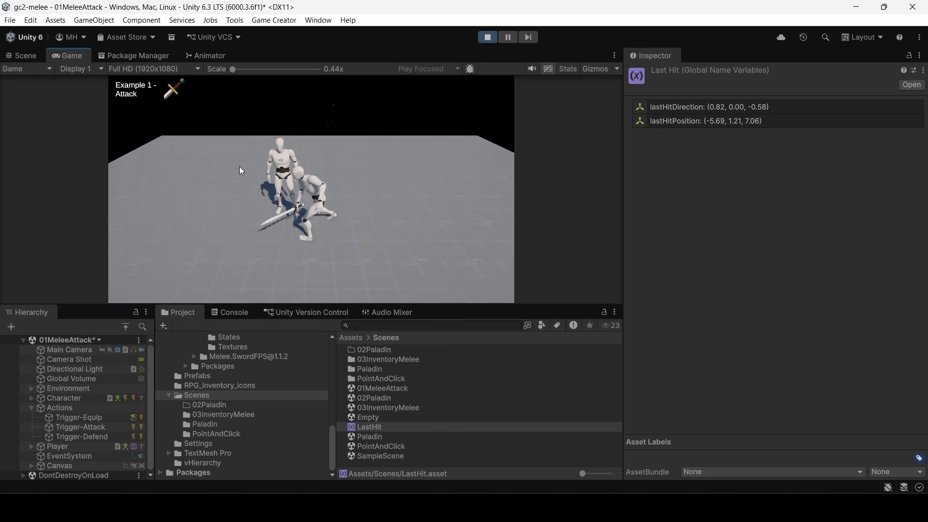
Circle the player around the target character while attacking at several angles to compare the recorded hit directions and positions
{"action": "key", "text": "a"}
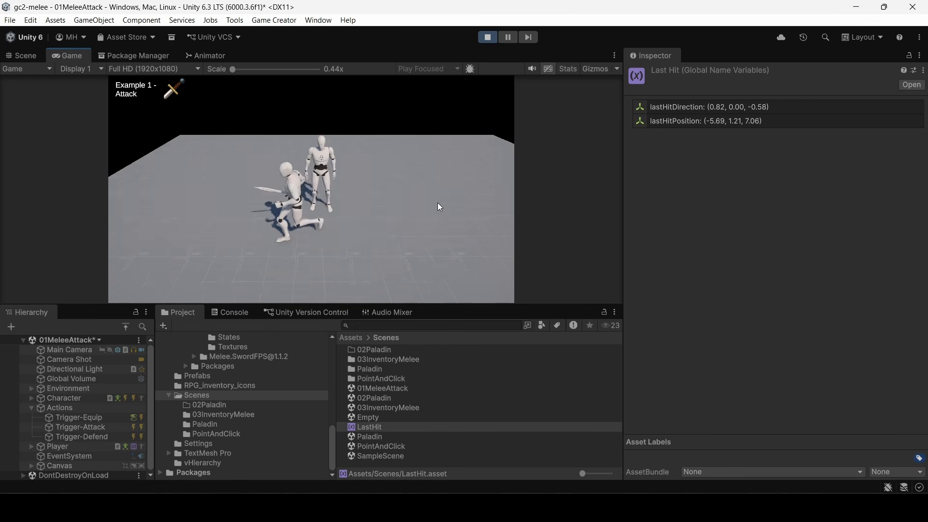
{"action": "left_click", "coordinate": [419, 183]}
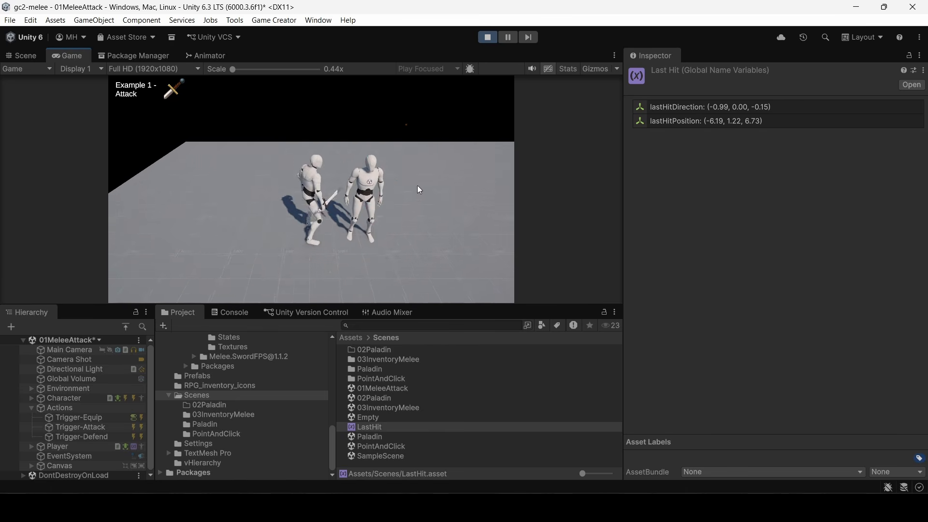
{"action": "left_click", "coordinate": [417, 188]}
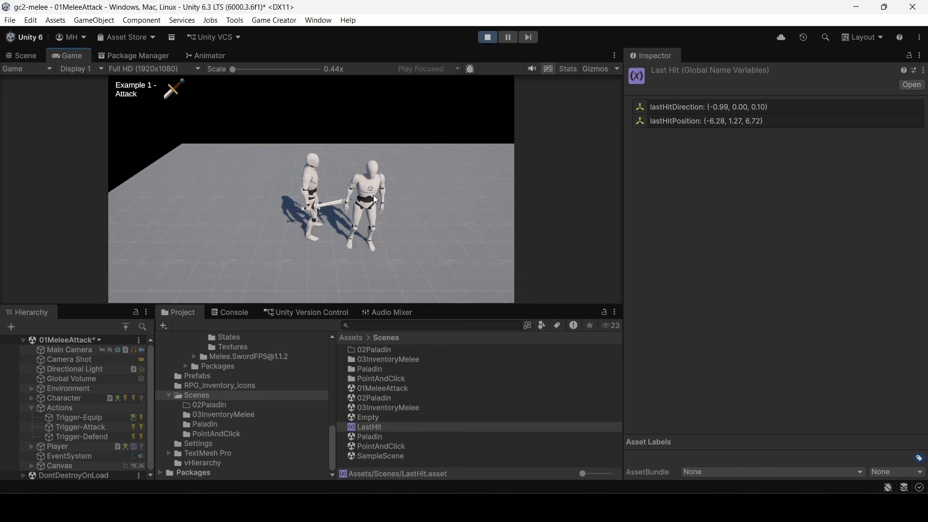
{"action": "left_click", "coordinate": [373, 222]}
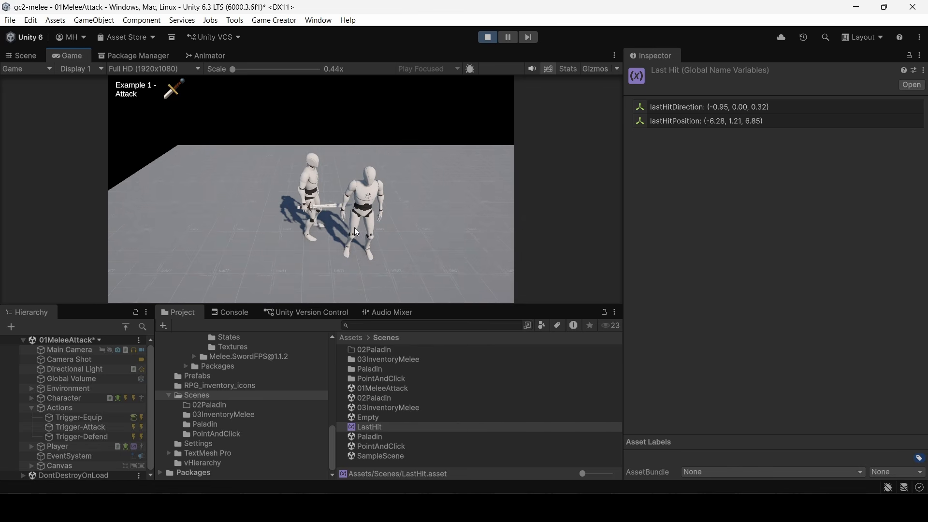
{"action": "left_click", "coordinate": [358, 252]}
{"action": "key", "text": "w"}
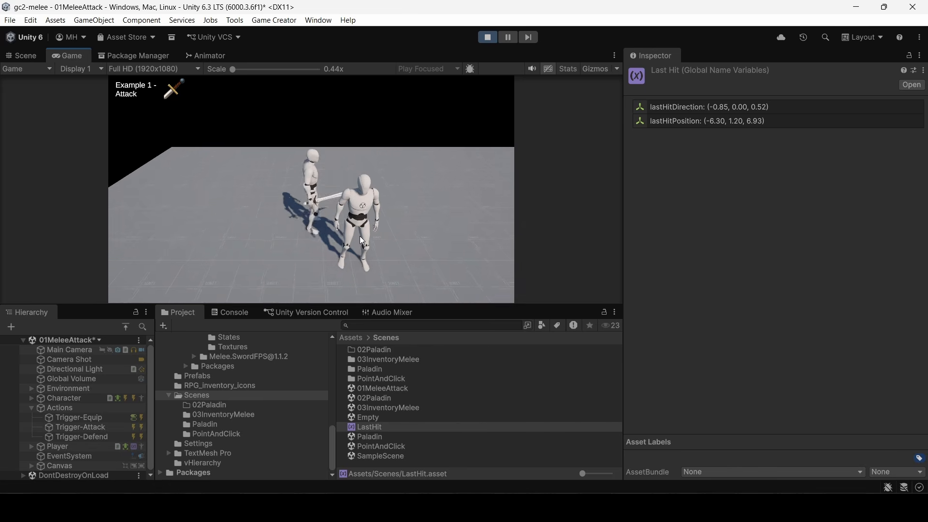
{"action": "left_click", "coordinate": [309, 242]}
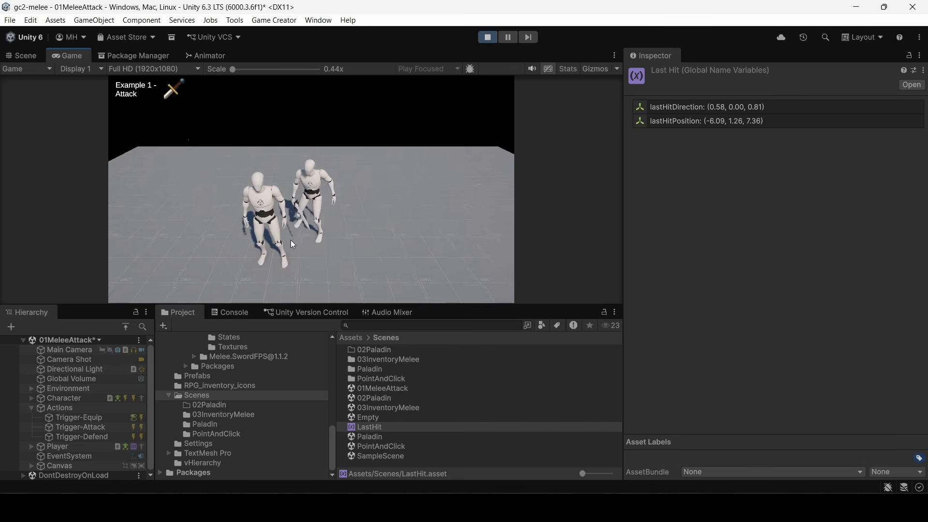
Keep moving the player between the near and far sides of the target and attack from each to check the LastHit values
{"action": "key", "text": "d"}
{"action": "key", "text": "s"}
{"action": "key", "text": "a"}
{"action": "left_click", "coordinate": [300, 214]}
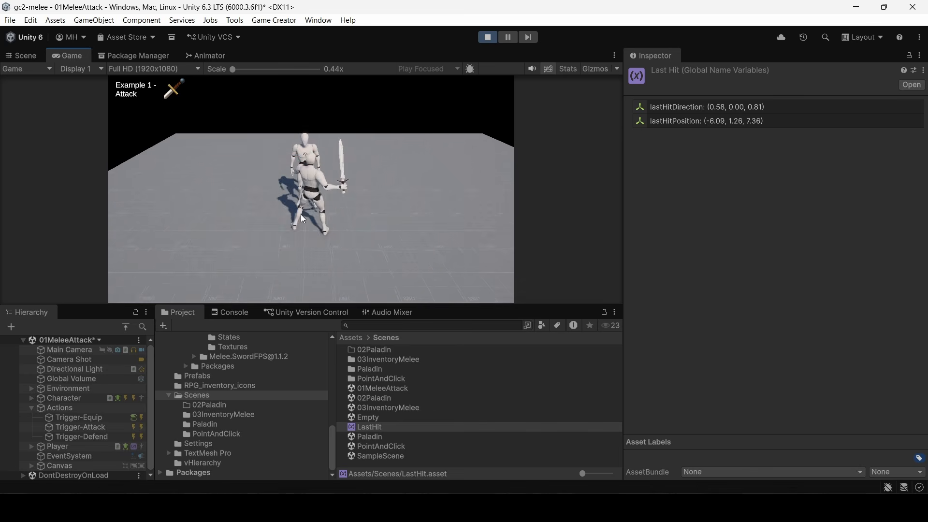
{"action": "key", "text": "d"}
{"action": "key", "text": "w"}
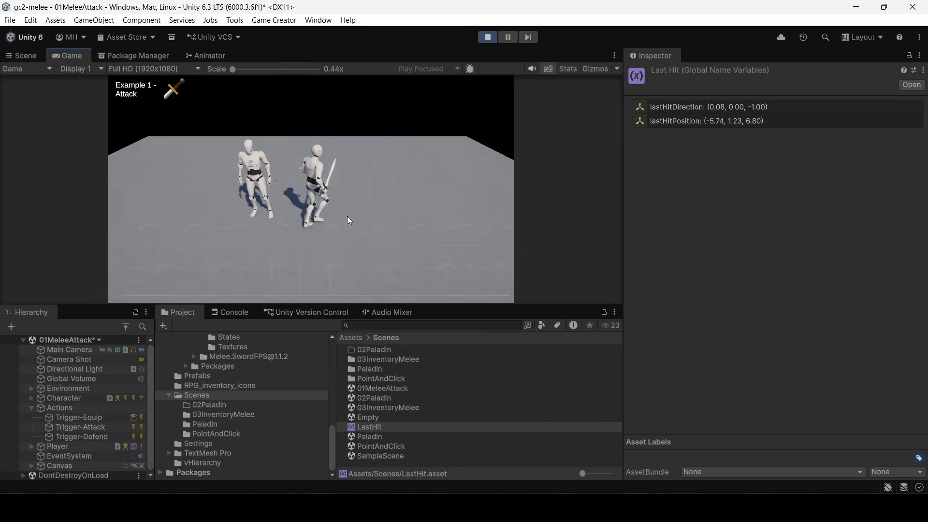
{"action": "key", "text": "a"}
{"action": "key", "text": "s"}
{"action": "left_click", "coordinate": [299, 202]}
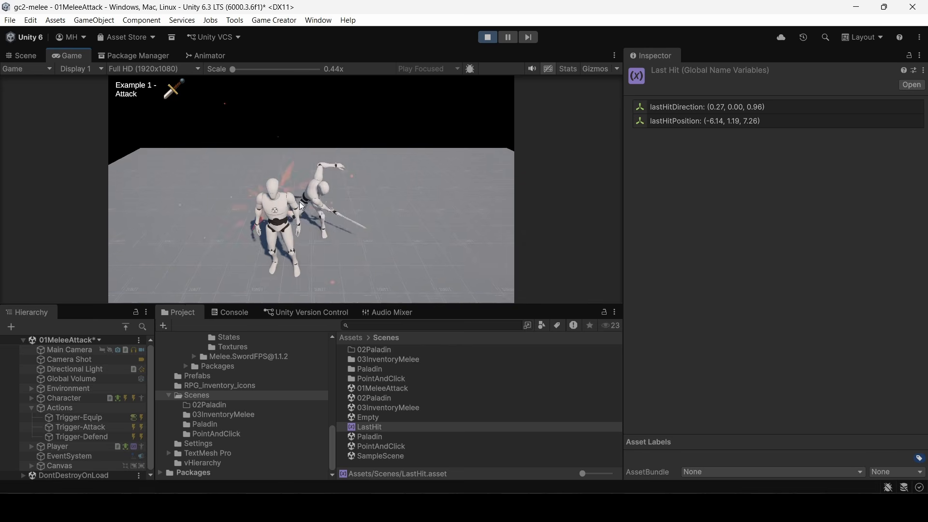
{"action": "key", "text": "d"}
{"action": "key", "text": "s"}
{"action": "key", "text": "a"}
{"action": "left_click", "coordinate": [321, 197]}
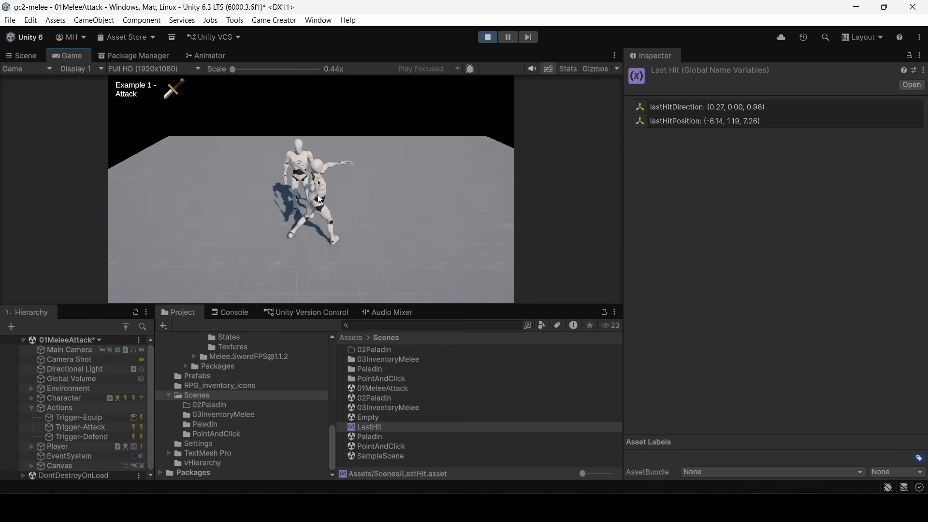
{"action": "key", "text": "a"}
{"action": "key", "text": "w"}
{"action": "left_click", "coordinate": [318, 192]}
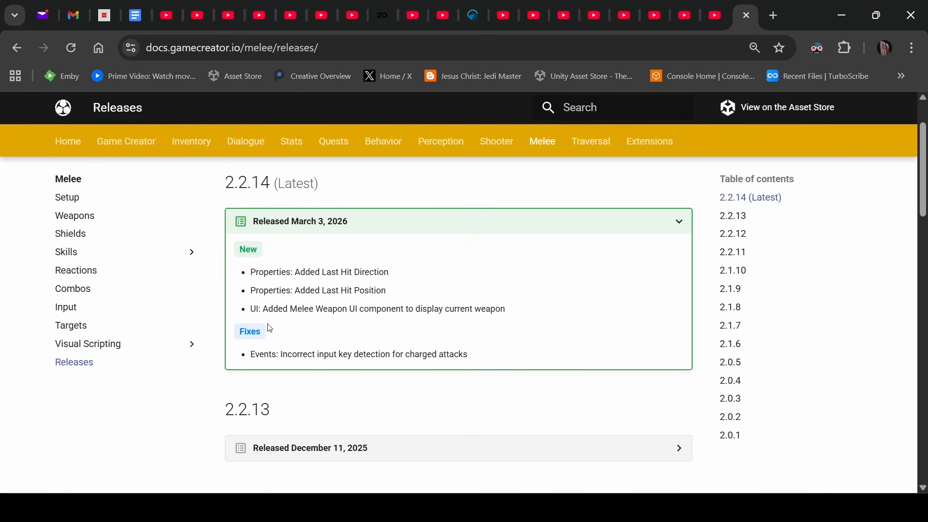
In the browser's Melee 2.2.14 release notes, examine the Events fix about input key detection for charged attacks
{"action": "left_click_drag", "start_coordinate": [253, 355], "coordinate": [283, 357]}
{"action": "left_click", "coordinate": [399, 336]}
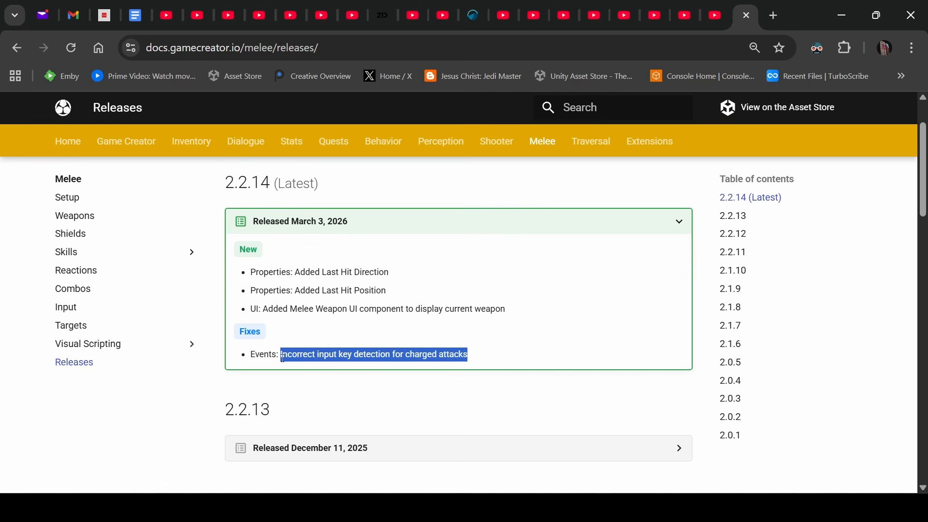
{"action": "left_click", "coordinate": [345, 332]}
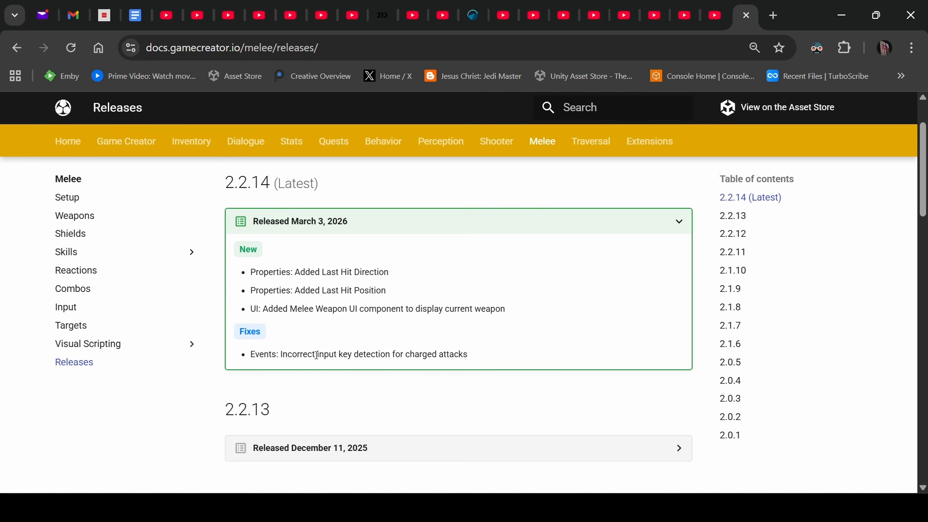
{"action": "left_click_drag", "start_coordinate": [317, 356], "coordinate": [389, 353]}
{"action": "left_click_drag", "start_coordinate": [456, 354], "coordinate": [475, 355]}
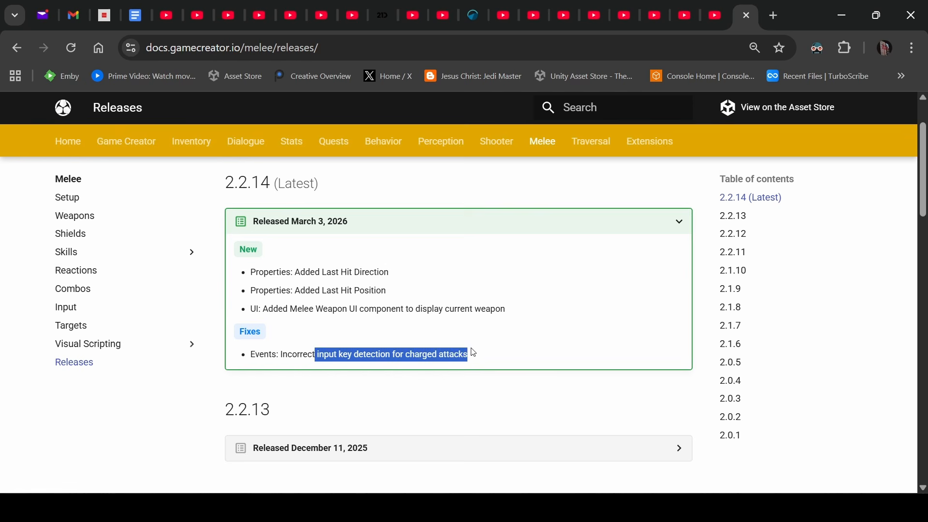
{"action": "left_click", "coordinate": [478, 356]}
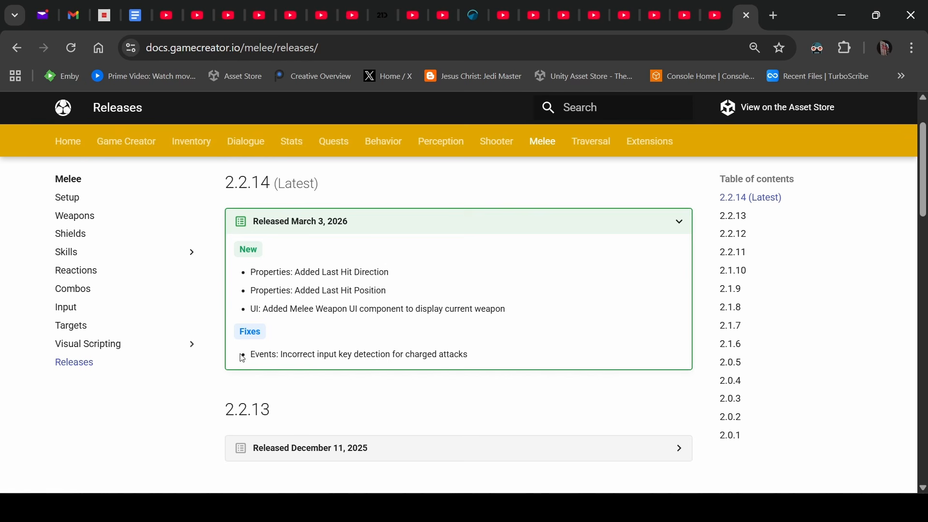
{"action": "left_click_drag", "start_coordinate": [252, 354], "coordinate": [472, 351]}
{"action": "left_click", "coordinate": [420, 334]}
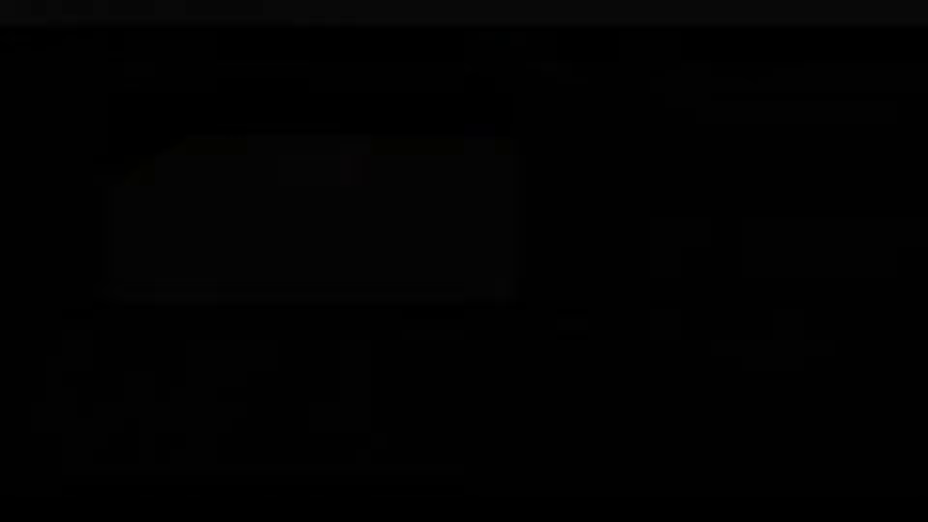